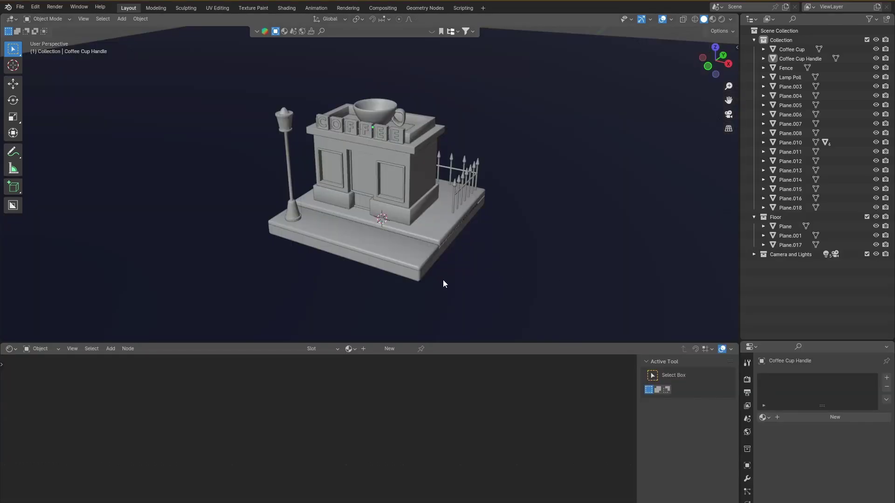
pyautogui.moveTo(443, 281)
pyautogui.mouseDown(button='middle')
pyautogui.moveTo(540, 263)
pyautogui.moveTo(447, 264)
pyautogui.moveTo(437, 275)
pyautogui.mouseUp(button='middle')
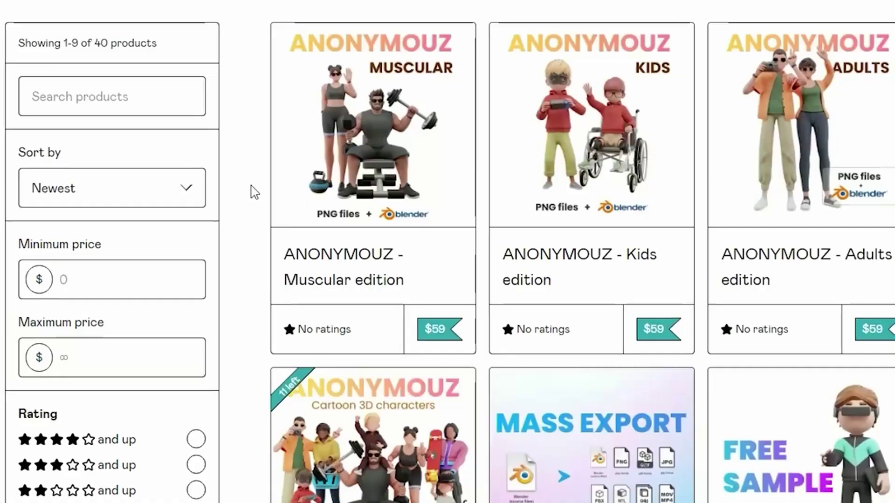
# Look through the 3D product listings in the web shop and the studio's overview of its 3D libraries.
pyautogui.scroll(-5, 254, 191)
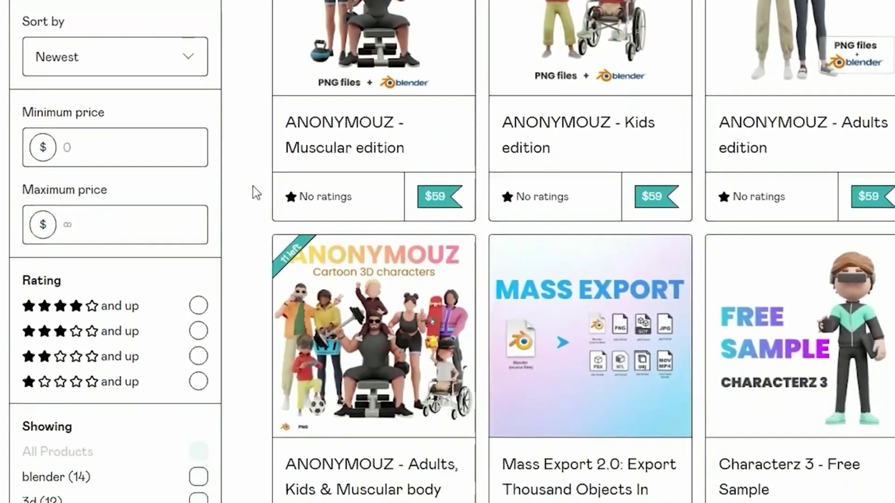
pyautogui.scroll(-3, 255, 192)
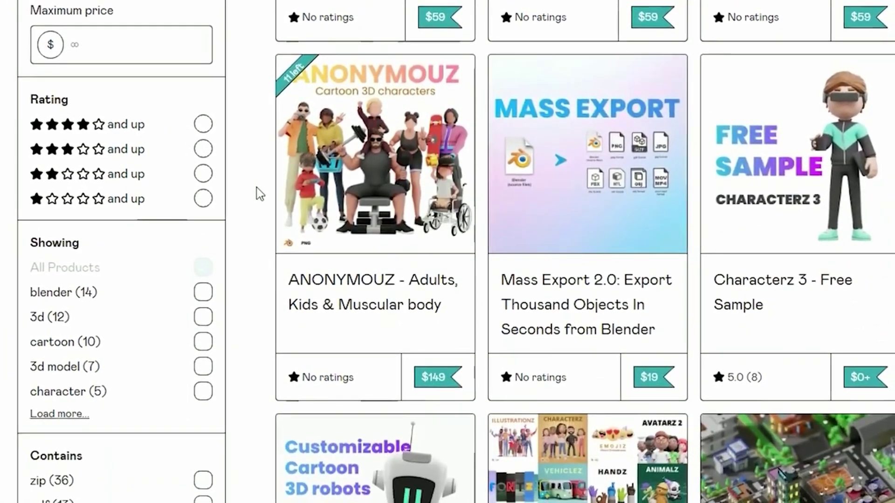
pyautogui.scroll(-6, 258, 188)
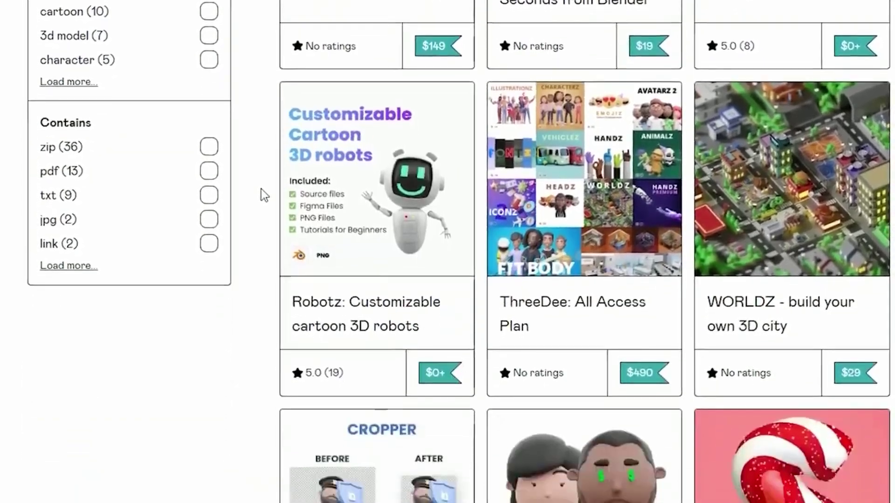
pyautogui.scroll(-3, 261, 190)
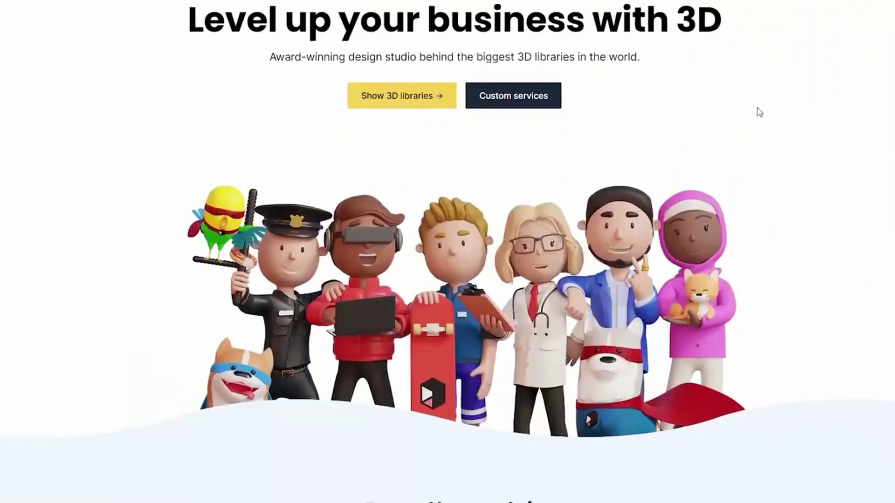
pyautogui.scroll(-2, 758, 111)
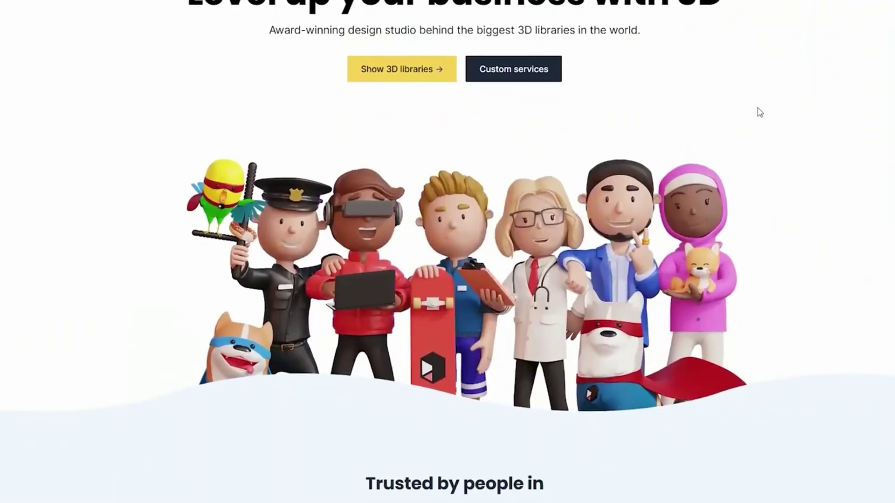
pyautogui.scroll(-5, 760, 112)
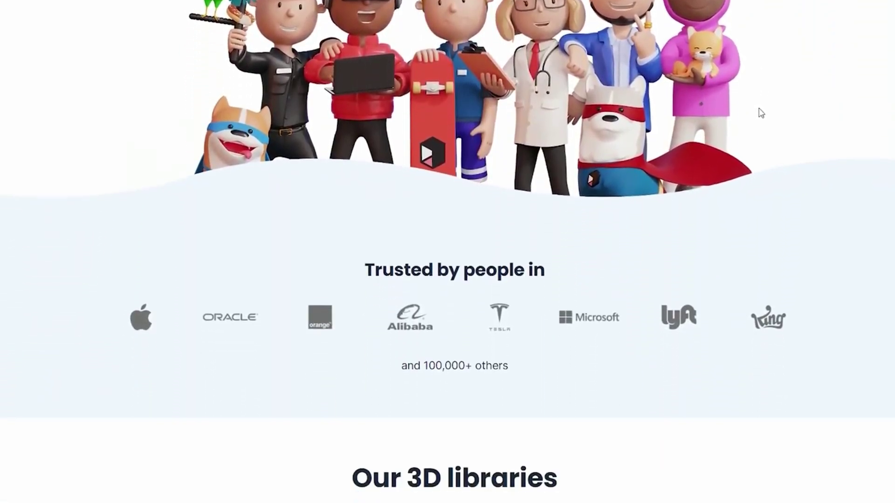
pyautogui.scroll(-6, 761, 113)
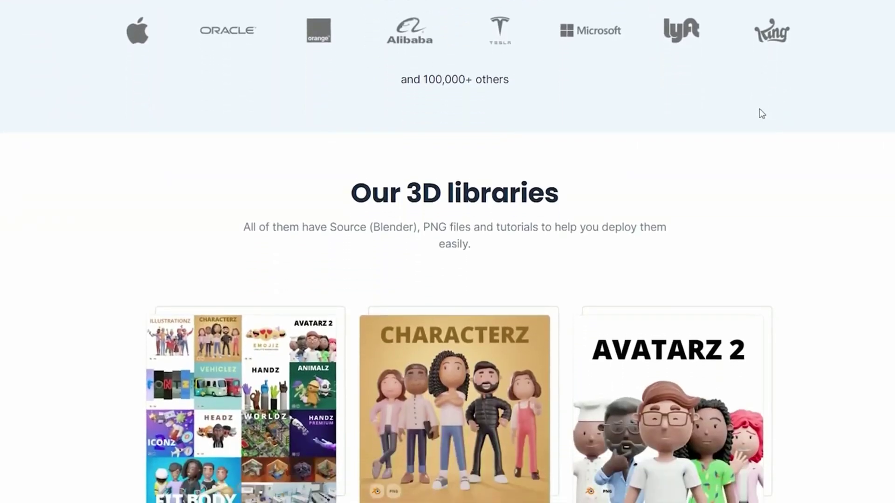
pyautogui.scroll(-1, 761, 113)
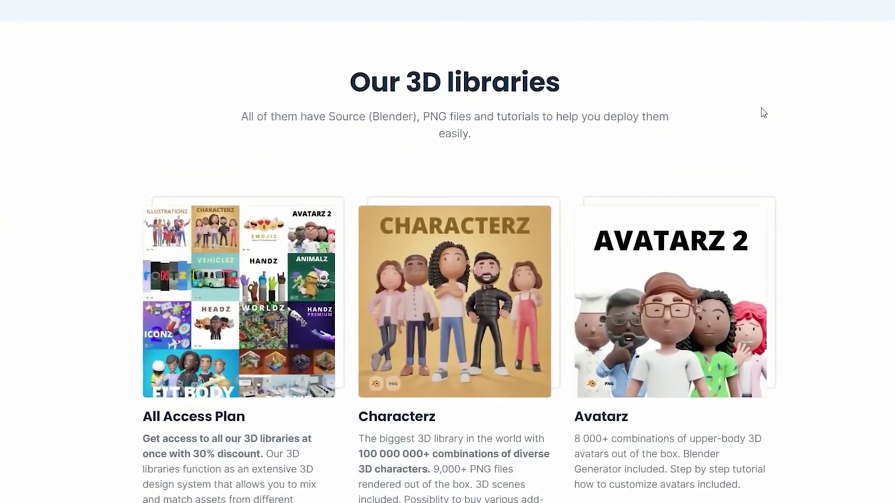
pyautogui.scroll(-5, 764, 113)
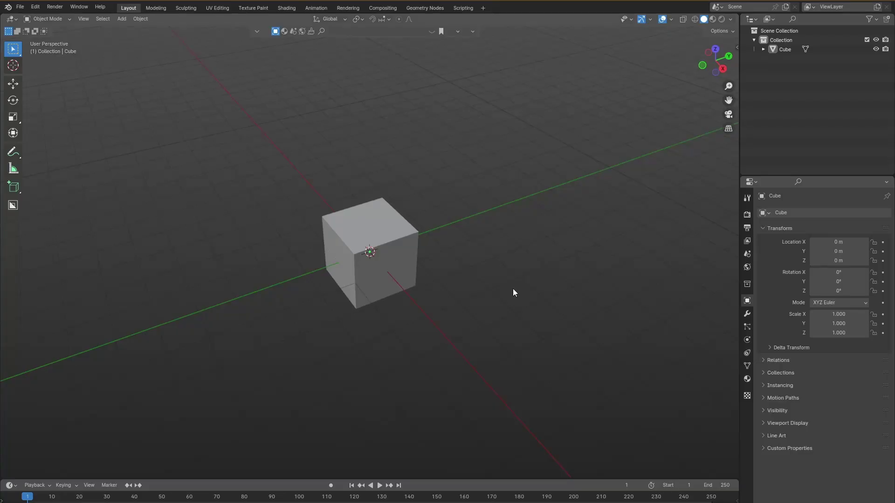
pyautogui.moveTo(511, 290); pyautogui.dragTo(427, 256, button='middle')
pyautogui.press('a')
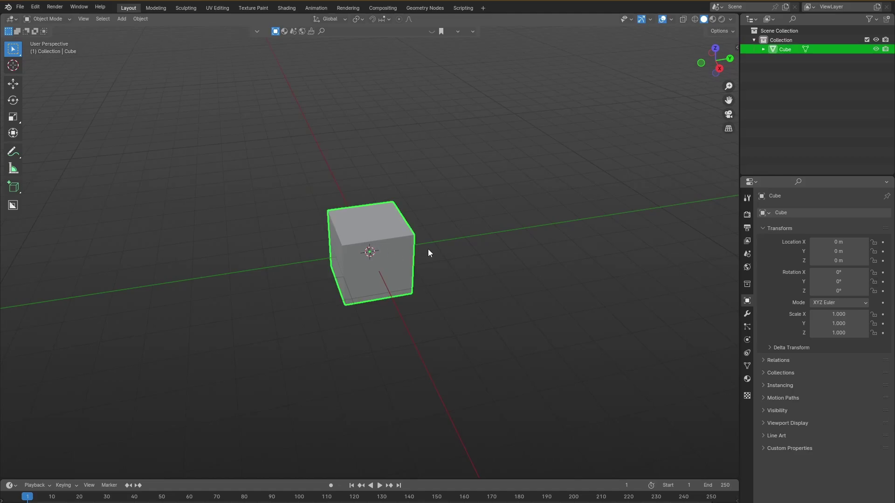
pyautogui.press('s')
pyautogui.rightClick(428, 278)
pyautogui.press('g')
pyautogui.rightClick(536, 280)
pyautogui.press('r')
pyautogui.rightClick(467, 270)
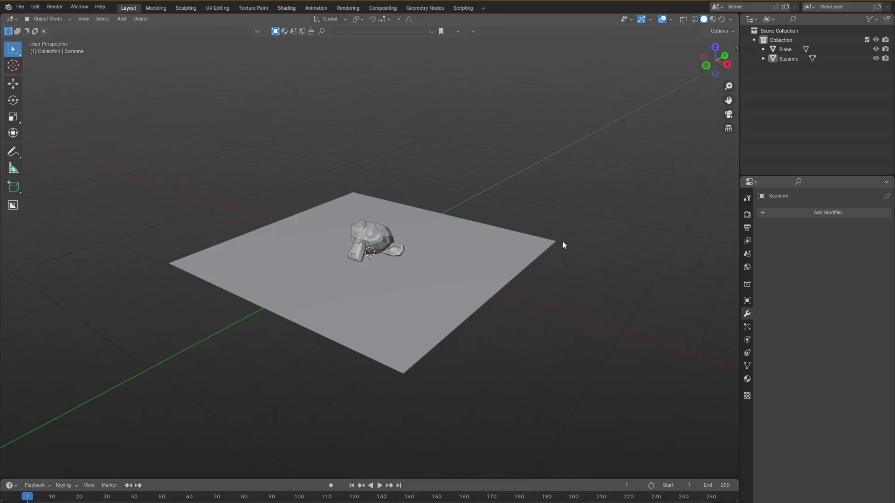
pyautogui.moveTo(562, 242); pyautogui.dragTo(448, 265, button='middle')
pyautogui.hotkey('shift', 'a')
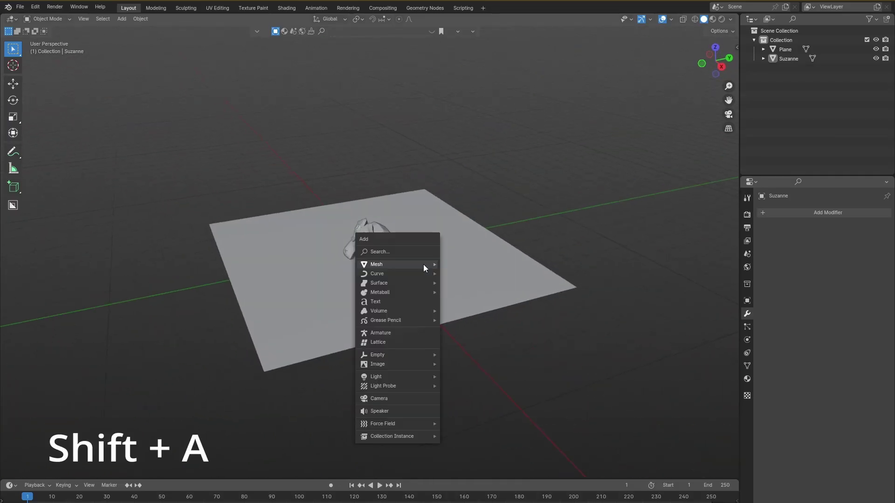
pyautogui.moveTo(423, 265)
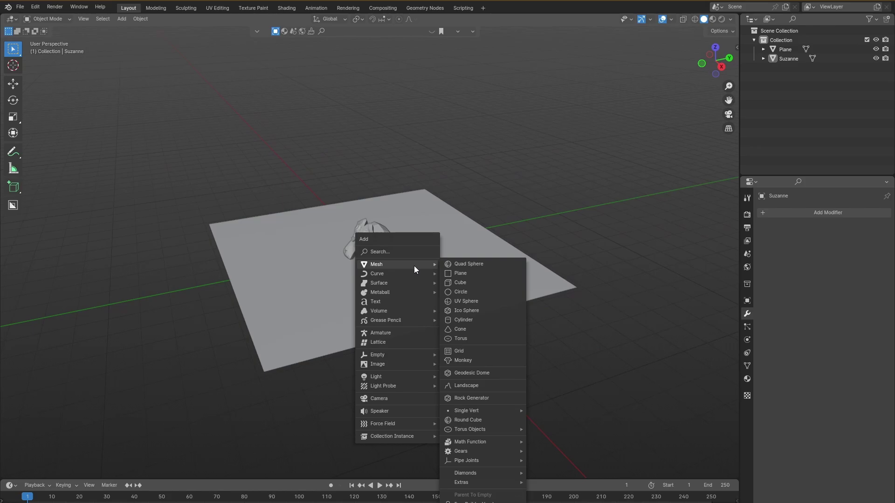
# Move the Suzanne monkey head vertically along the Z axis relative to the plane.
pyautogui.scroll(6, 378, 227)
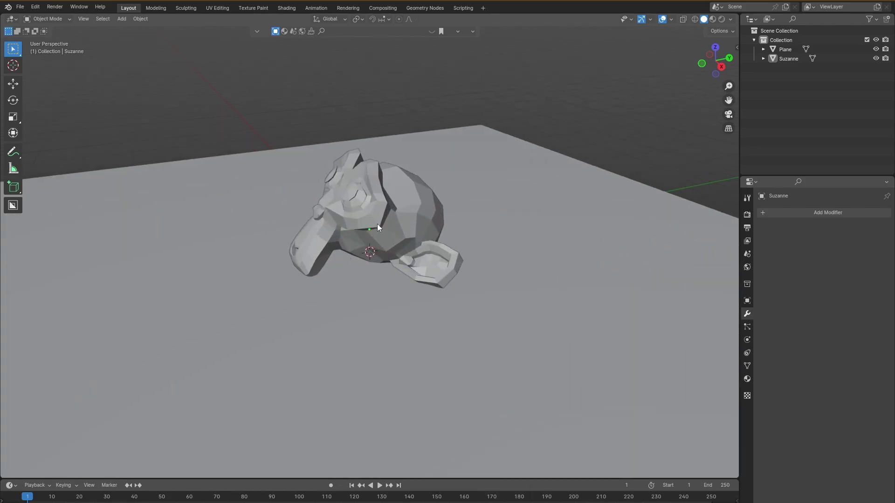
pyautogui.click(377, 225)
pyautogui.moveTo(377, 225)
pyautogui.mouseDown(button='middle')
pyautogui.moveTo(483, 223)
pyautogui.moveTo(433, 236)
pyautogui.moveTo(335, 212)
pyautogui.moveTo(378, 240)
pyautogui.mouseUp(button='middle')
pyautogui.press('g')
pyautogui.press('z')
pyautogui.click(388, 233)
# Rotate Suzanne about the X axis and lower it about 0.04 m along Z towards the plane.
pyautogui.press('r')
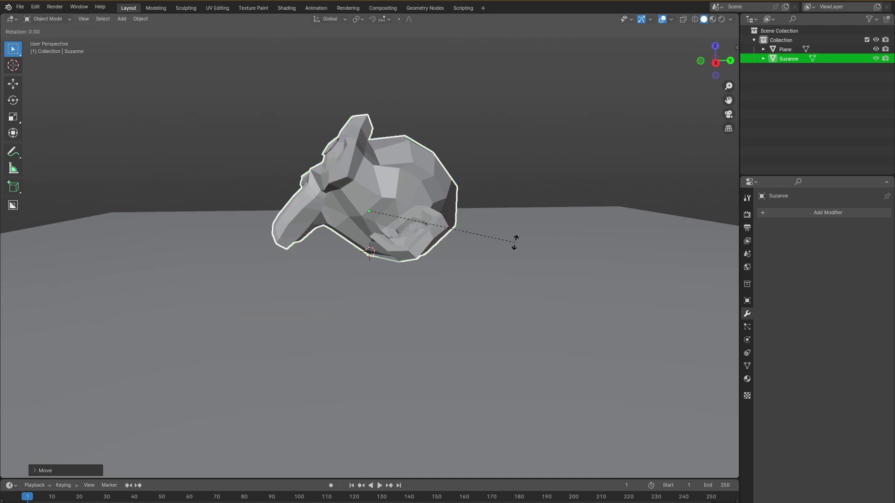
pyautogui.press('x')
pyautogui.click(513, 224)
pyautogui.press('g')
pyautogui.press('z')
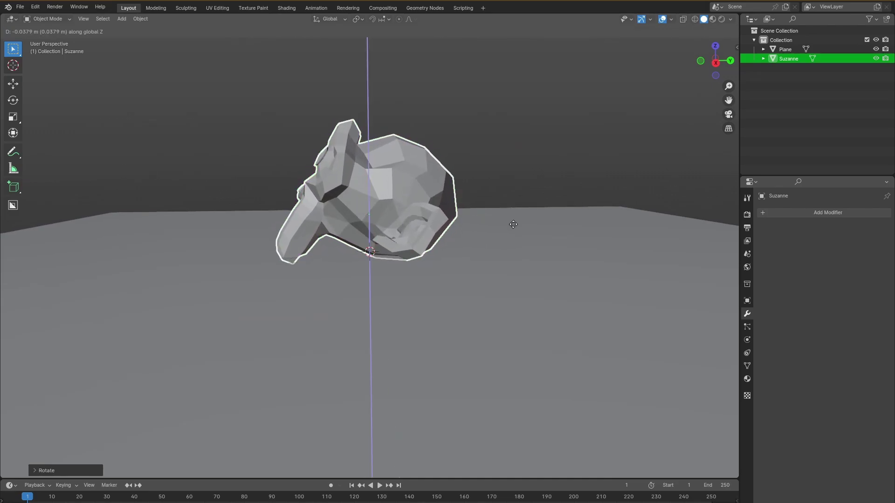
pyautogui.click(513, 224)
pyautogui.moveTo(441, 237); pyautogui.dragTo(494, 206, button='middle')
pyautogui.click(494, 205)
pyautogui.click(430, 249)
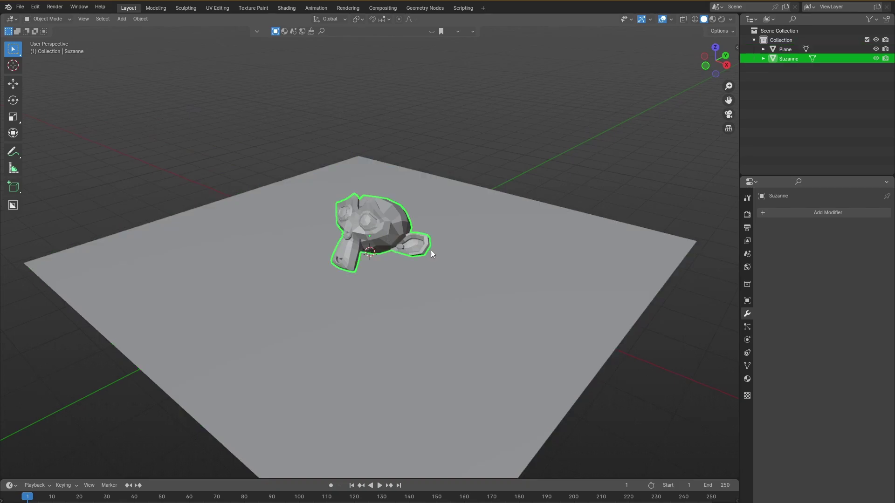
# Inspect the monkey head up close and open its material properties.
pyautogui.scroll(7, 432, 252)
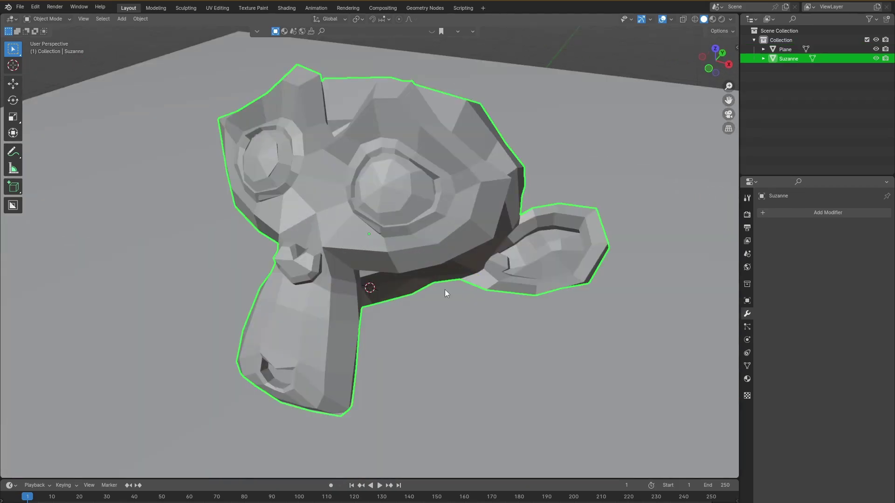
pyautogui.scroll(-8, 444, 289)
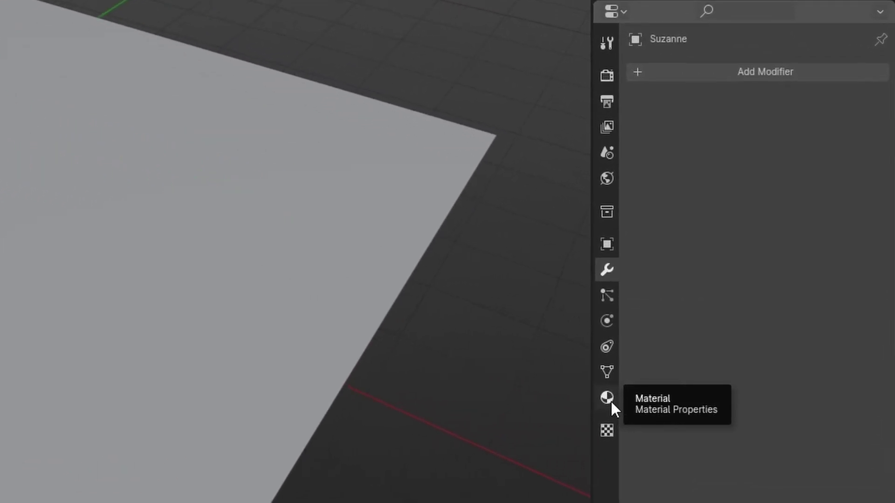
pyautogui.click(606, 398)
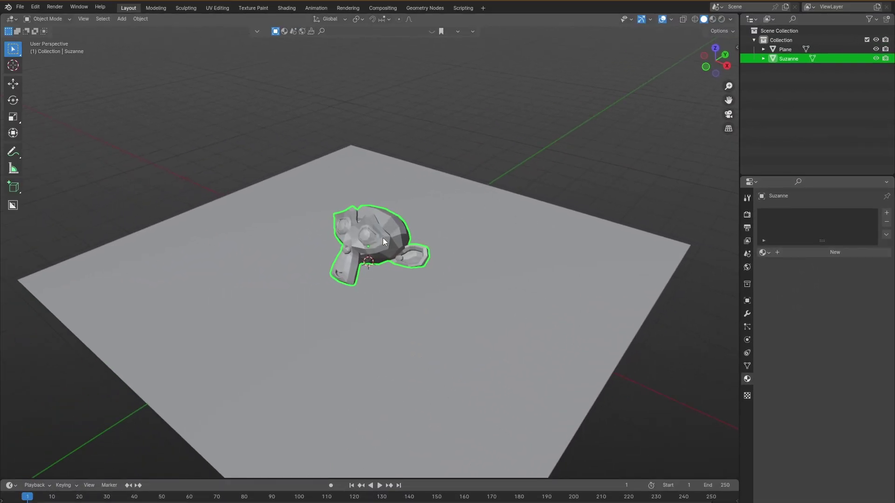
# Create a new material on Suzanne and remove its material slot again.
pyautogui.scroll(3, 383, 239)
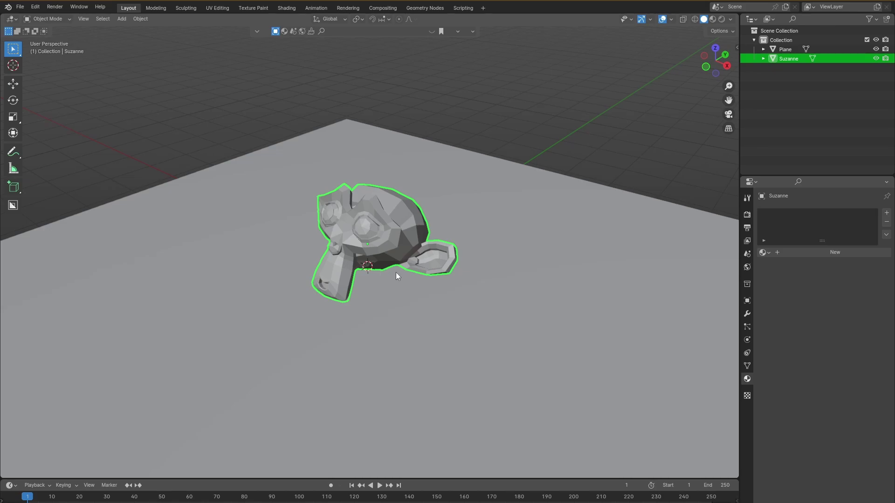
pyautogui.click(807, 253)
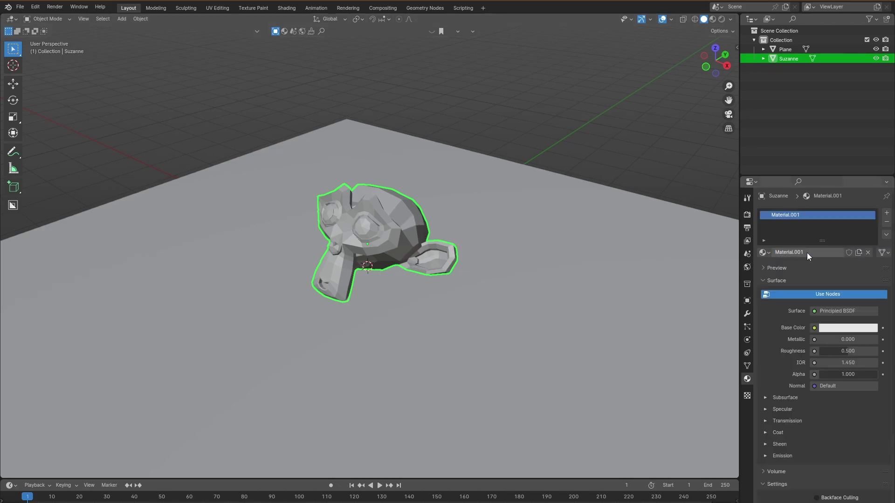
pyautogui.moveTo(396, 237); pyautogui.dragTo(485, 279, button='middle')
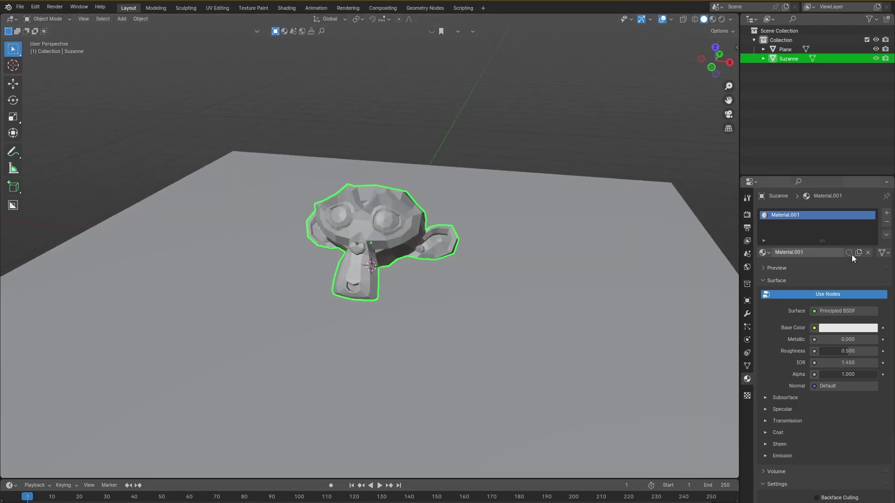
pyautogui.click(885, 223)
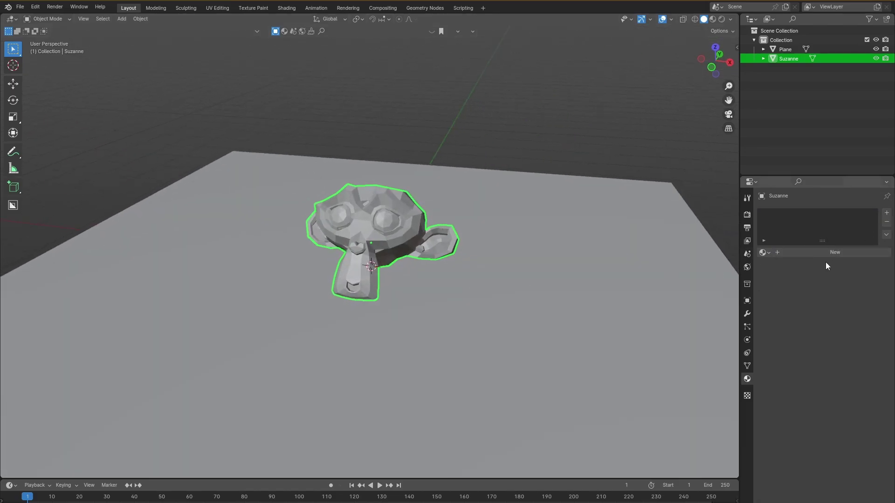
# Assign the existing material named Material to Suzanne.
pyautogui.click(770, 251)
pyautogui.click(771, 261)
pyautogui.moveTo(435, 242); pyautogui.dragTo(415, 264, button='middle')
pyautogui.scroll(-2, 435, 261)
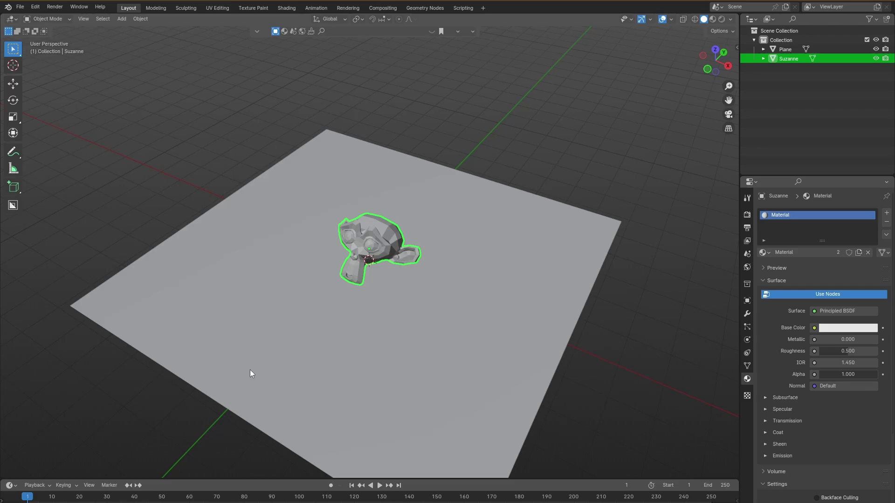
# Switch the viewport shading to Material Preview and view Suzanne and the plane from several angles.
pyautogui.moveTo(250, 373); pyautogui.dragTo(423, 240, button='middle')
pyautogui.scroll(-2, 436, 278)
pyautogui.scroll(4, 423, 240)
pyautogui.scroll(2, 424, 243)
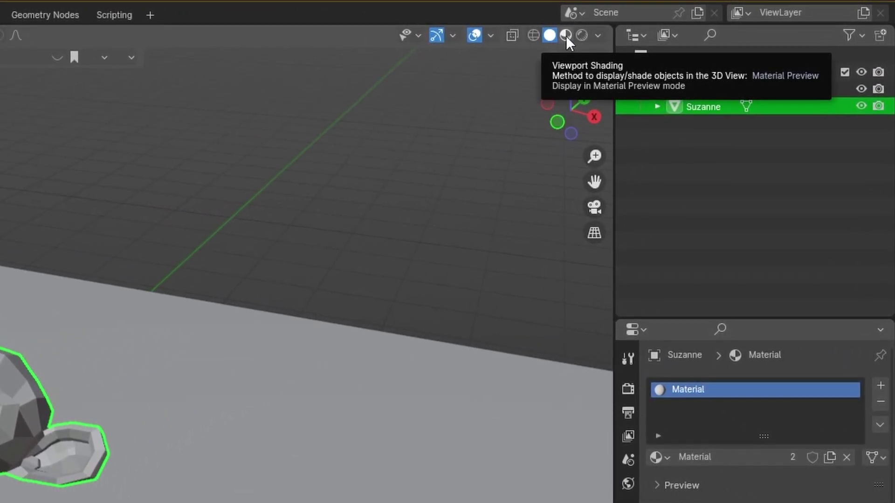
pyautogui.click(566, 34)
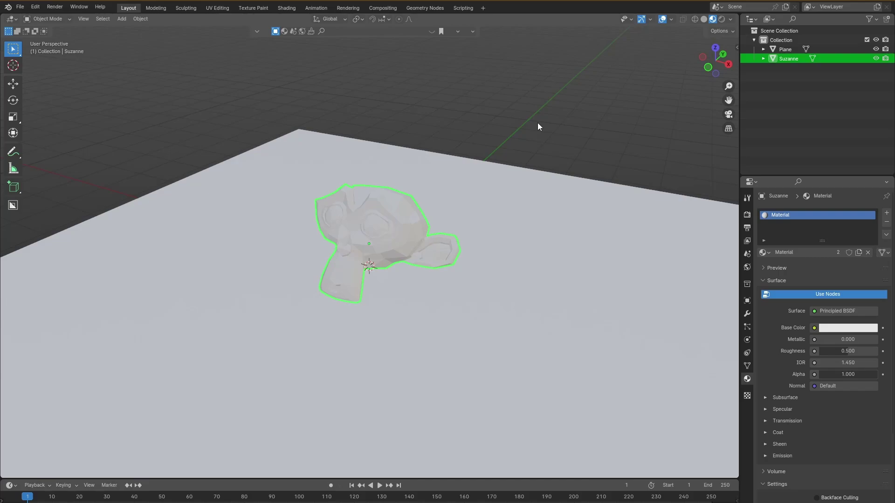
pyautogui.scroll(-6, 537, 122)
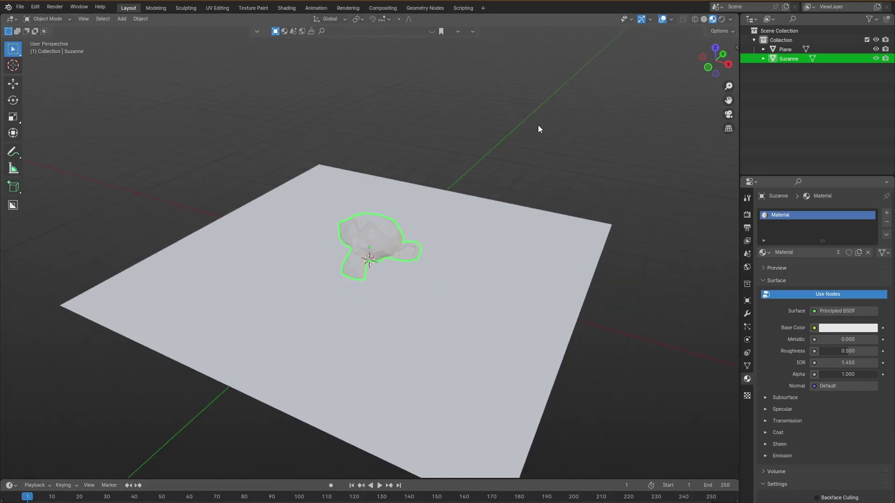
pyautogui.moveTo(538, 125); pyautogui.dragTo(532, 150, button='middle')
pyautogui.scroll(2, 531, 149)
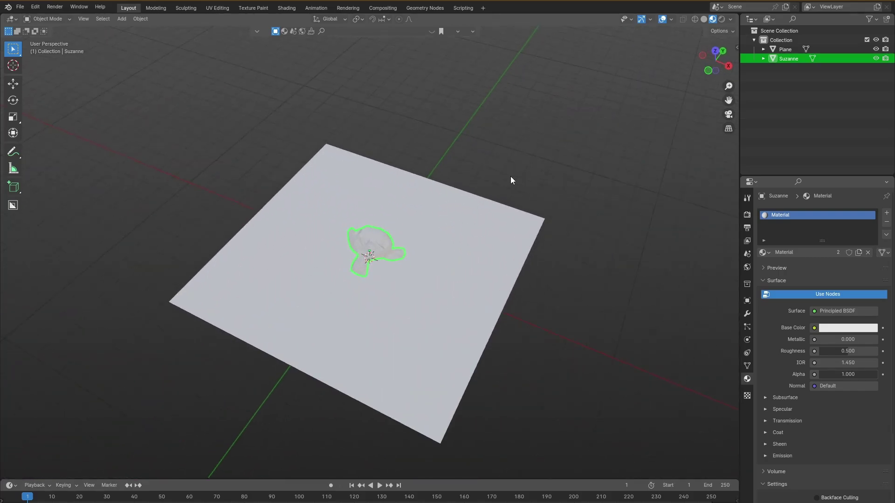
pyautogui.moveTo(512, 180); pyautogui.dragTo(511, 150, button='middle')
pyautogui.scroll(4, 510, 147)
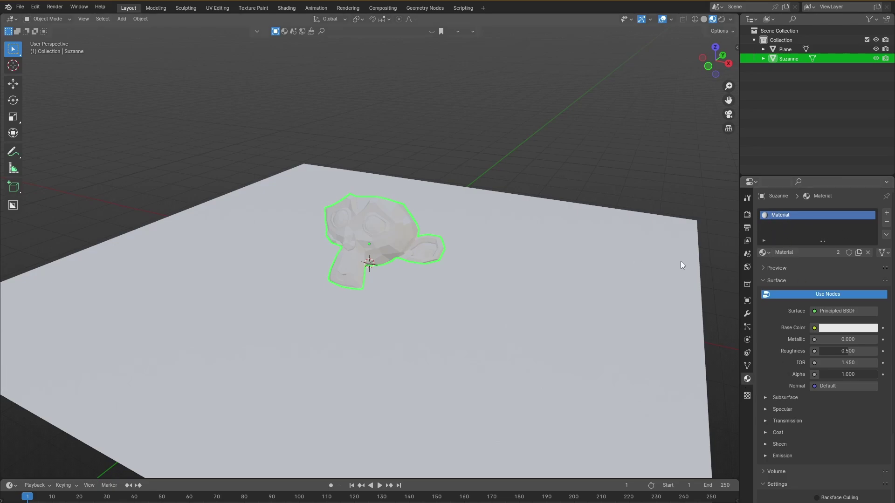
# Set the Base Color of Suzanne's material to red.
pyautogui.click(848, 328)
pyautogui.moveTo(826, 223); pyautogui.dragTo(860, 257)
pyautogui.moveTo(577, 296); pyautogui.dragTo(496, 315, button='middle')
pyautogui.scroll(5, 387, 281)
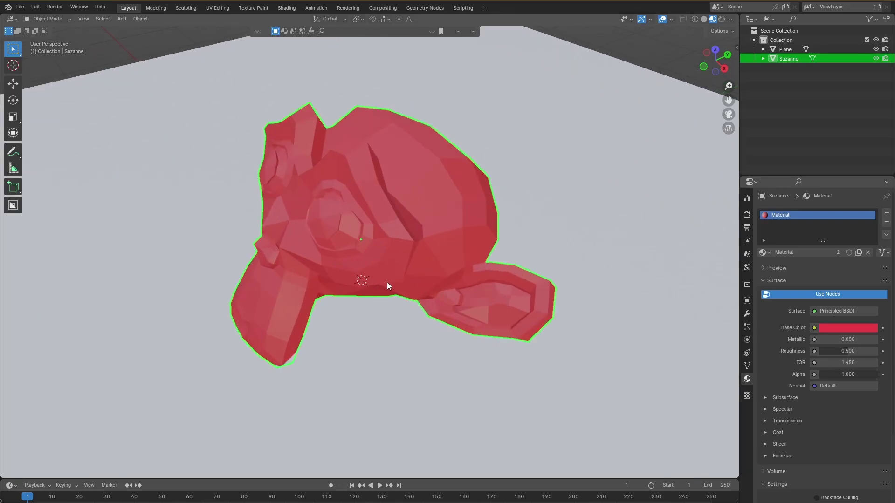
# Set the Base Color of Suzanne's material to a light orange with a hue of about 0.070 and value of about 0.922.
pyautogui.moveTo(387, 282); pyautogui.dragTo(539, 270, button='middle')
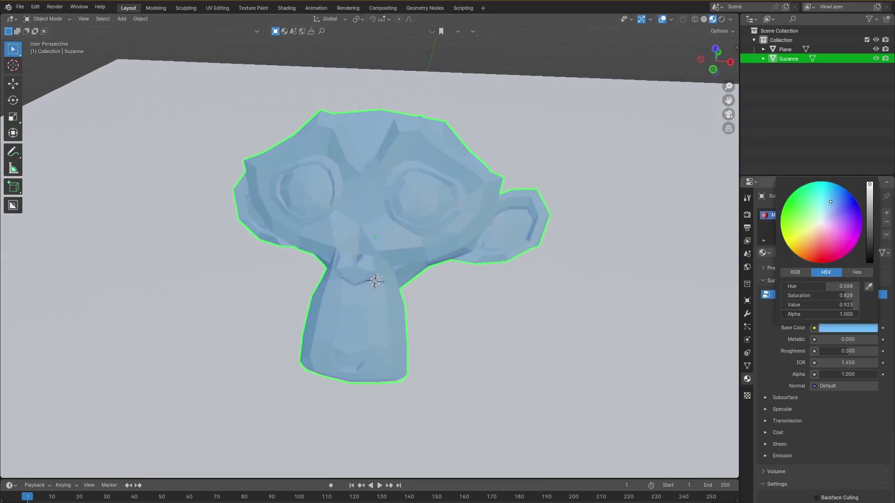
pyautogui.moveTo(834, 242); pyautogui.dragTo(807, 243)
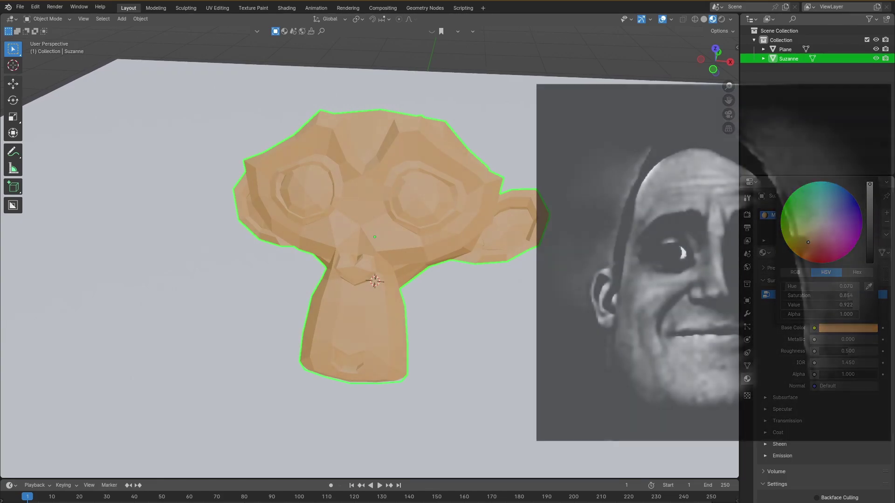
pyautogui.moveTo(355, 238); pyautogui.dragTo(362, 256, button='middle')
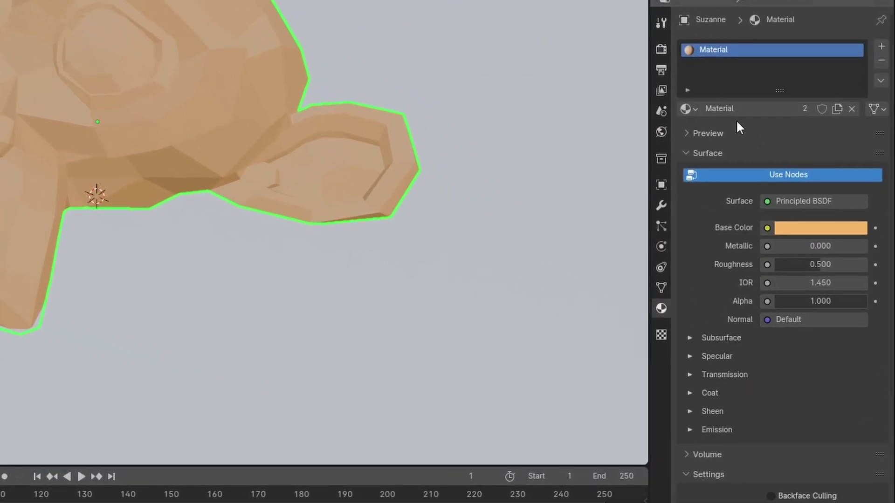
# Rename Suzanne's material as Monkey Skin.
pyautogui.doubleClick(717, 108)
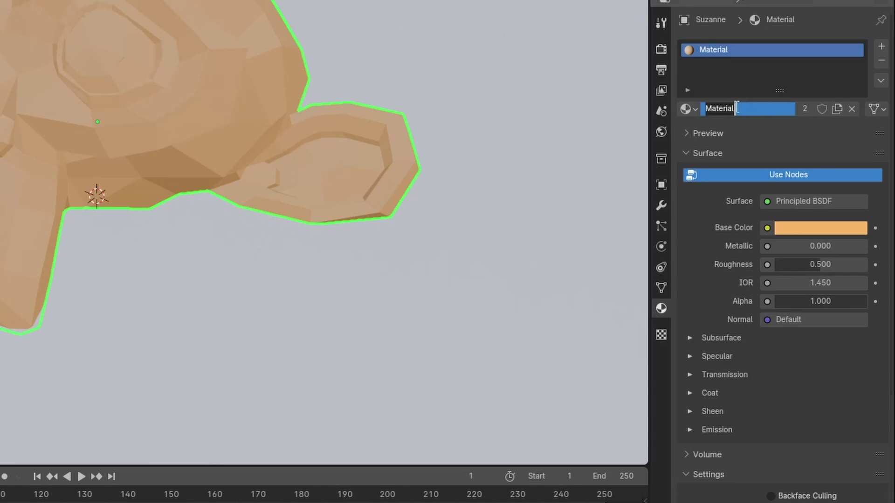
pyautogui.write('Monkety Skin')
pyautogui.press('Return')
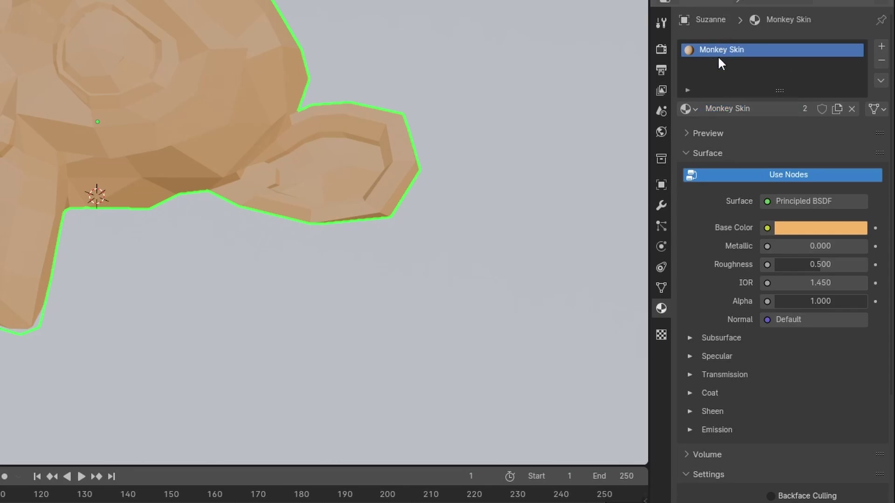
# Preview the Monkey Skin material on different sample shapes, including the sphere, cube, hair and fluid.
pyautogui.click(688, 135)
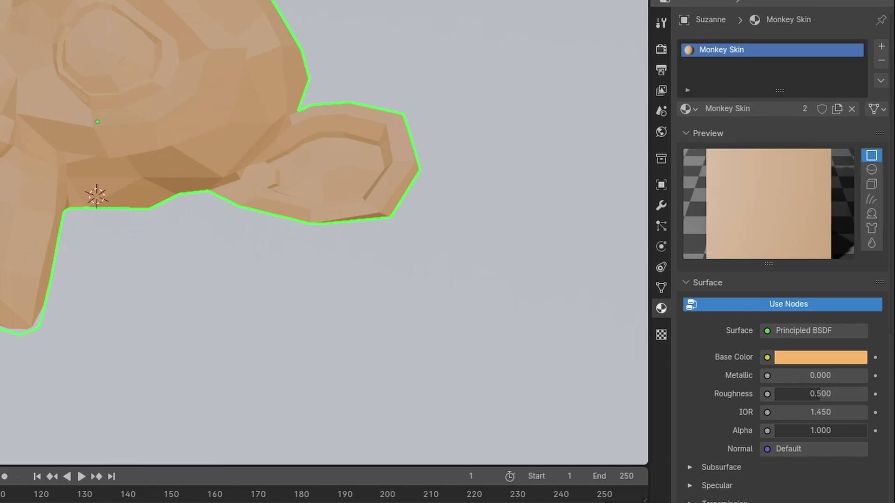
pyautogui.scroll(-5, 86, 167)
pyautogui.scroll(2, 76, 163)
pyautogui.click(871, 170)
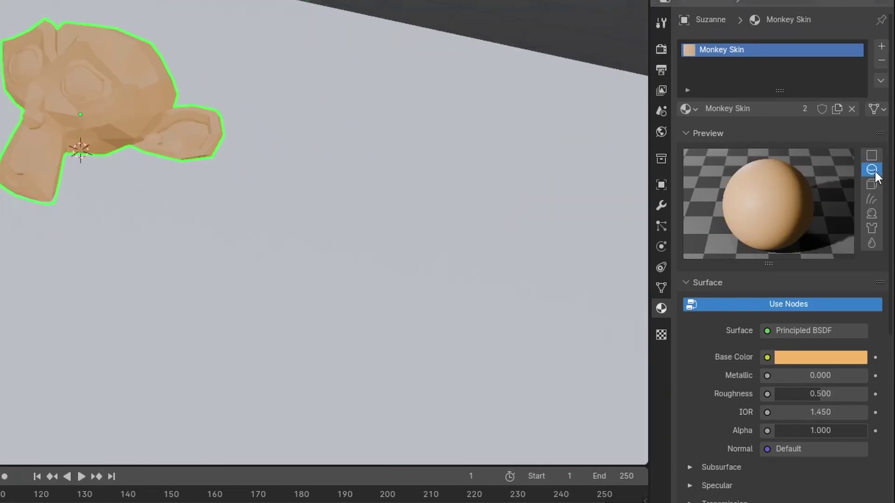
pyautogui.click(872, 185)
pyautogui.click(872, 200)
pyautogui.click(871, 242)
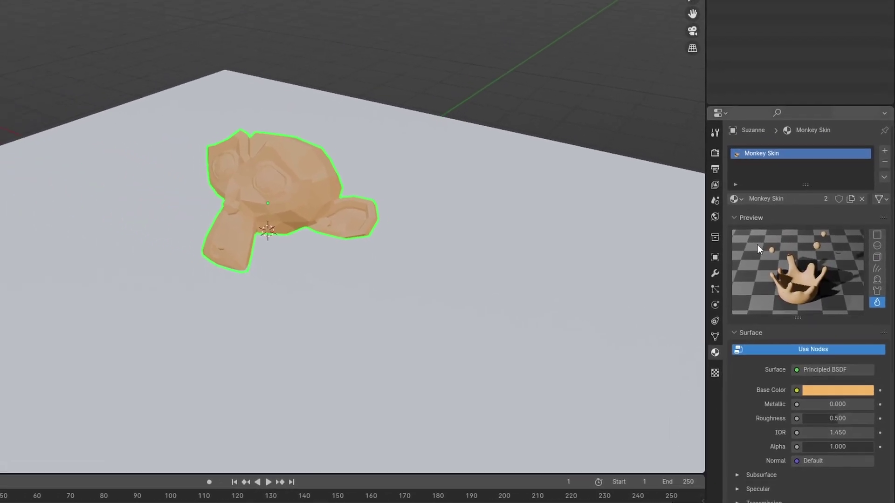
pyautogui.click(685, 133)
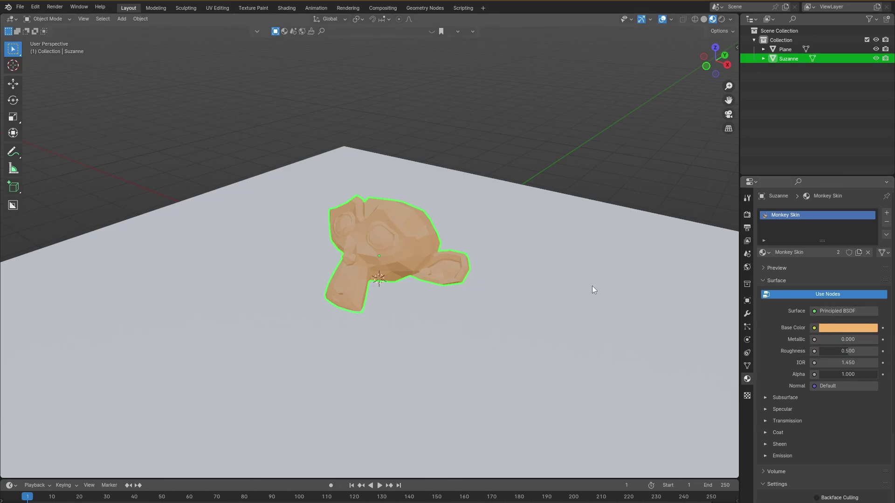
# Set the Metallic value of Monkey Skin to 1.000 and view Suzanne's faceted surface from several angles.
pyautogui.moveTo(834, 339); pyautogui.dragTo(878, 340)
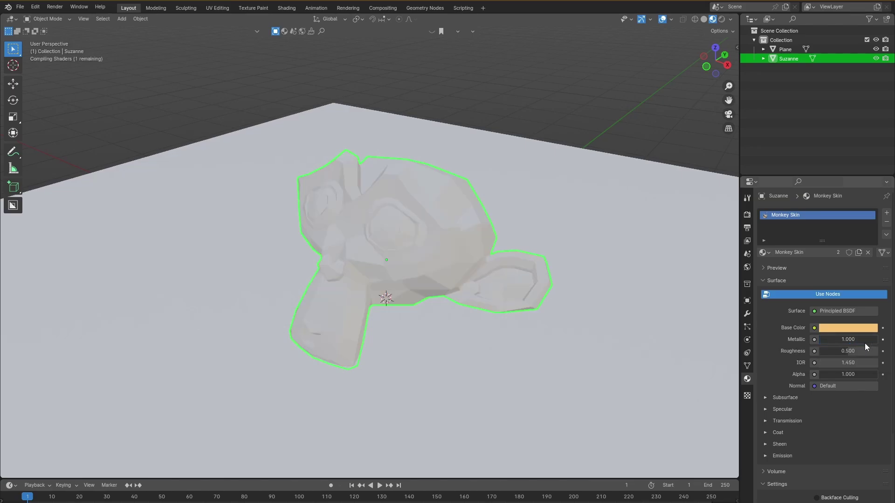
pyautogui.moveTo(542, 299); pyautogui.dragTo(470, 307, button='middle')
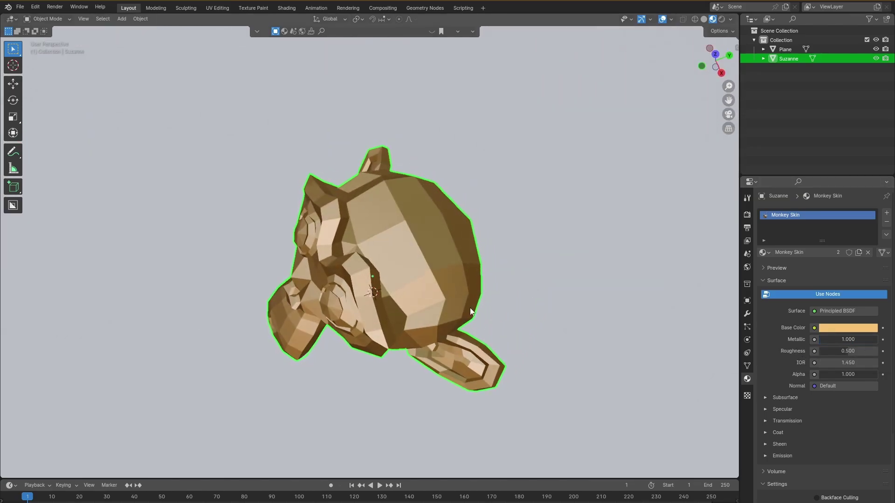
pyautogui.rightClick(431, 285)
pyautogui.moveTo(455, 272); pyautogui.dragTo(468, 251, button='middle')
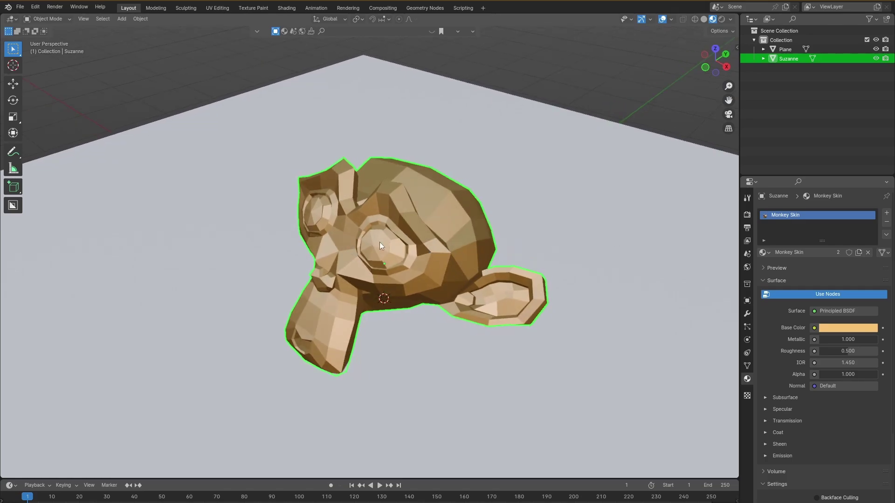
# Apply Shade Smooth to Suzanne.
pyautogui.rightClick(402, 216)
pyautogui.click(397, 217)
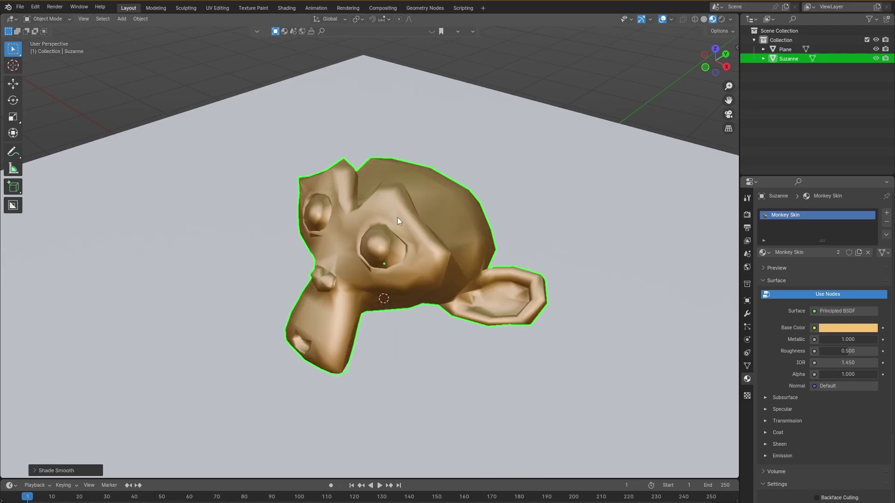
pyautogui.moveTo(397, 217); pyautogui.dragTo(443, 250, button='middle')
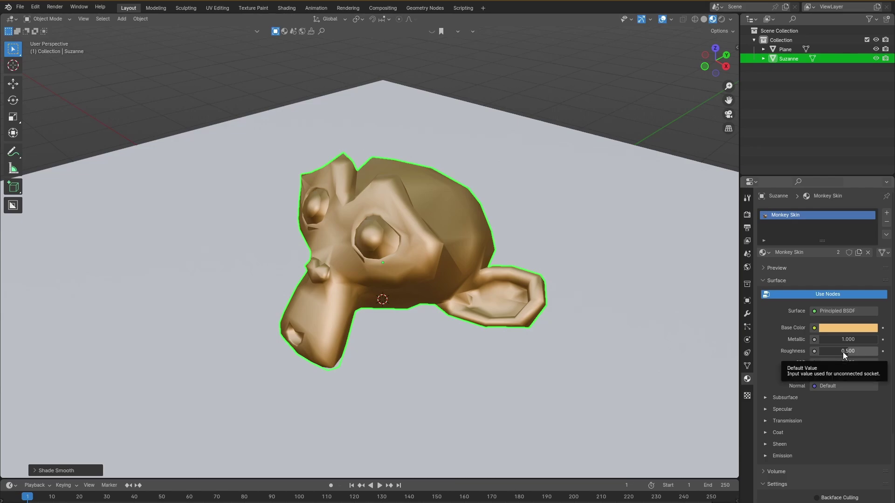
# Set the Roughness of the metallic Monkey Skin material to 0.000 and view its reflections from another angle.
pyautogui.moveTo(842, 352)
pyautogui.mouseDown()
pyautogui.moveTo(855, 350)
pyautogui.moveTo(823, 351)
pyautogui.mouseUp()
pyautogui.moveTo(701, 326); pyautogui.dragTo(538, 302, button='middle')
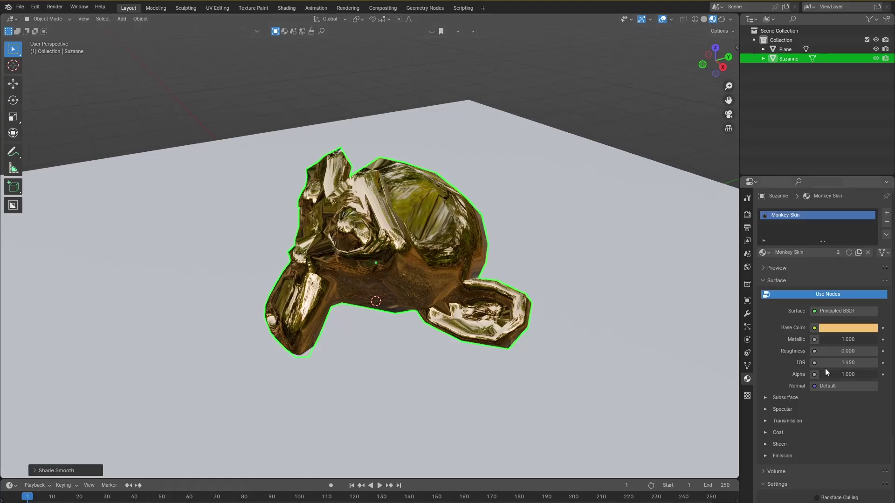
# Set Monkey Skin's Metallic value to 0.000 and its Roughness to 0.646.
pyautogui.moveTo(855, 340); pyautogui.dragTo(881, 354)
pyautogui.moveTo(559, 334); pyautogui.dragTo(485, 319, button='middle')
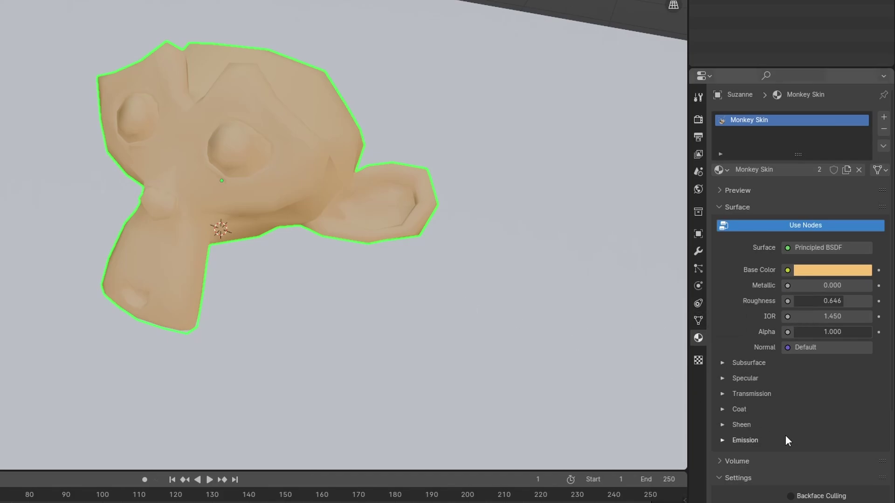
# Set the Emission Color of the Monkey Skin material to cyan.
pyautogui.scroll(-2, 722, 373)
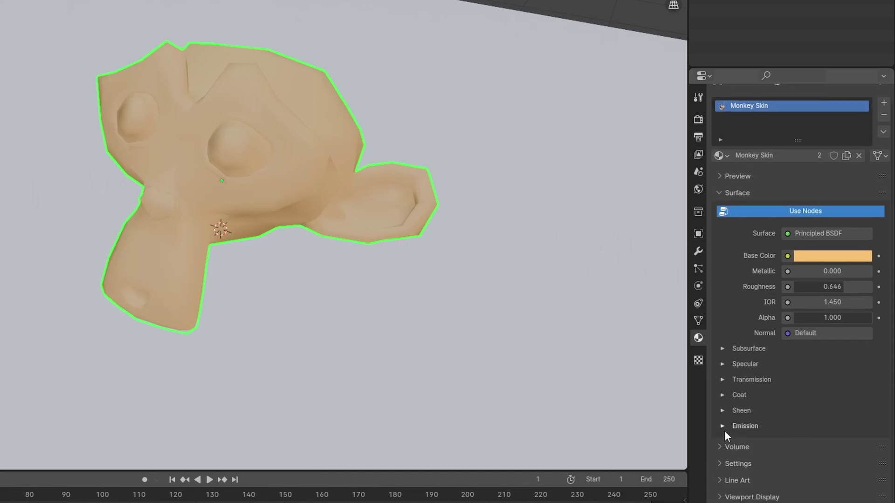
pyautogui.click(728, 425)
pyautogui.scroll(-1, 745, 422)
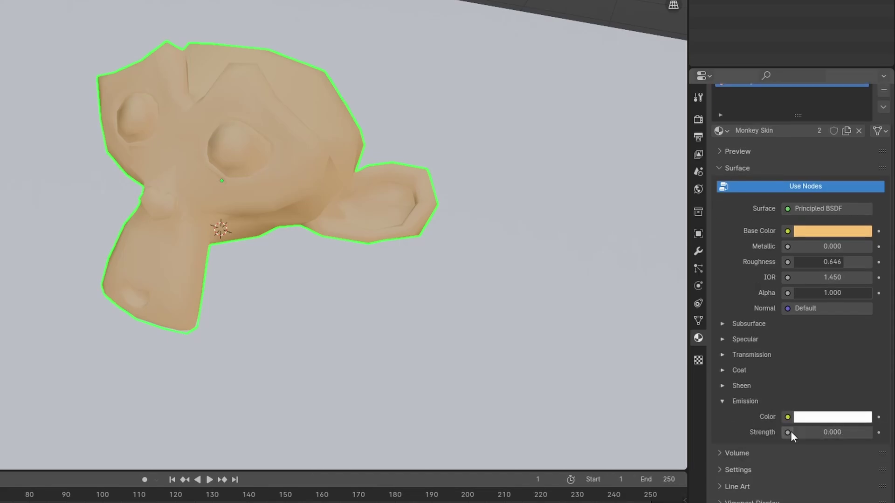
pyautogui.click(825, 424)
pyautogui.moveTo(835, 299)
pyautogui.mouseDown()
pyautogui.moveTo(817, 259)
pyautogui.moveTo(794, 278)
pyautogui.moveTo(796, 238)
pyautogui.mouseUp()
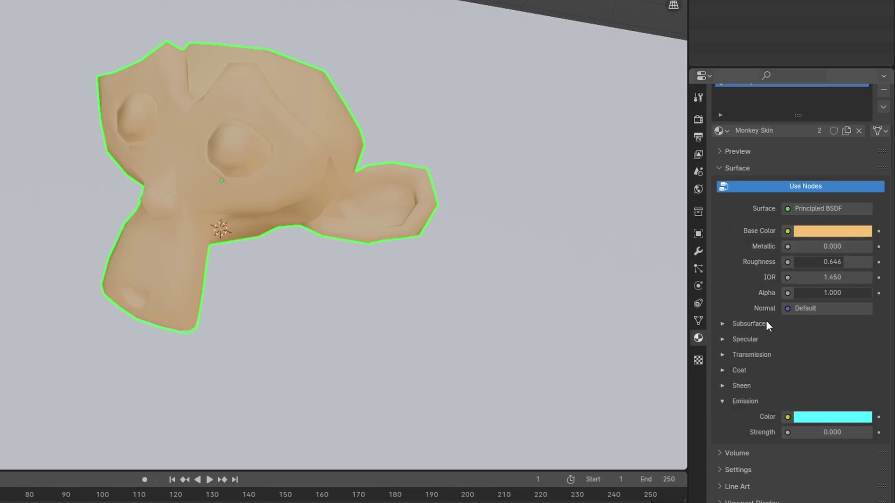
# Try different Emission Strength values on Monkey Skin, undoing the first and raising the strength to 10.800.
pyautogui.click(834, 435)
pyautogui.write('2.3')
pyautogui.press('Return')
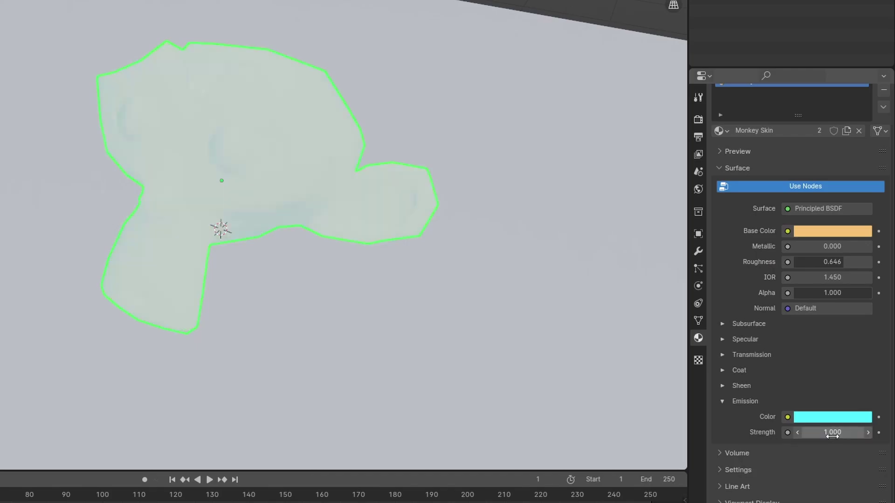
pyautogui.hotkey('ctrl', 'z')
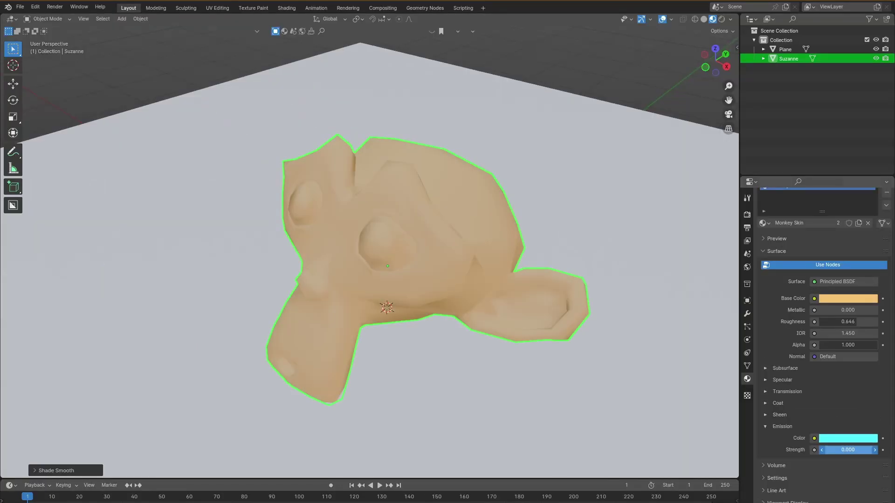
pyautogui.moveTo(847, 448)
pyautogui.mouseDown()
pyautogui.moveTo(857, 447)
pyautogui.moveTo(820, 449)
pyautogui.moveTo(853, 450)
pyautogui.moveTo(846, 440)
pyautogui.mouseUp()
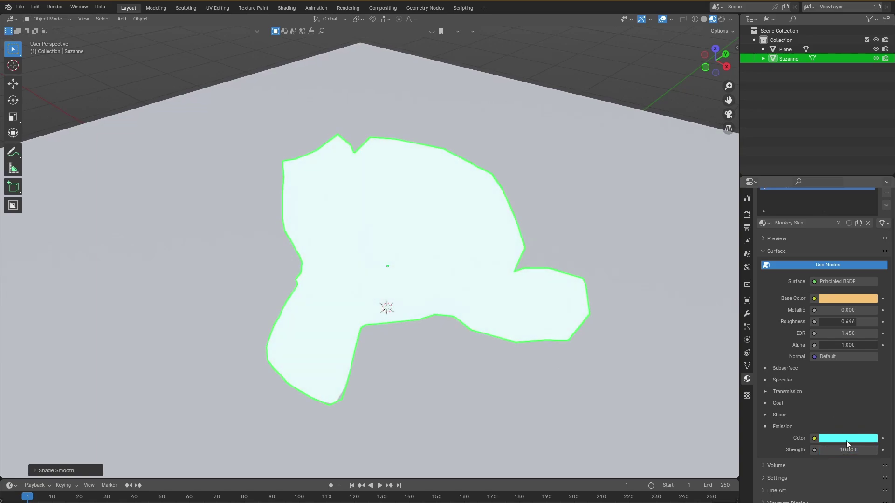
# Set Monkey Skin's Emission Color to yellow and reset its Emission Strength to the default.
pyautogui.click(845, 439)
pyautogui.moveTo(870, 321); pyautogui.dragTo(869, 294)
pyautogui.click(821, 333)
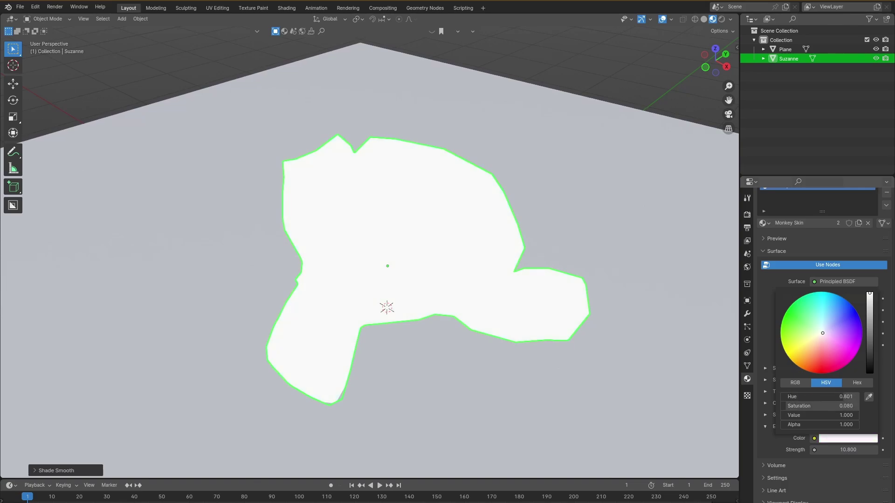
pyautogui.moveTo(823, 332)
pyautogui.mouseDown()
pyautogui.moveTo(841, 359)
pyautogui.moveTo(804, 368)
pyautogui.moveTo(794, 354)
pyautogui.mouseUp()
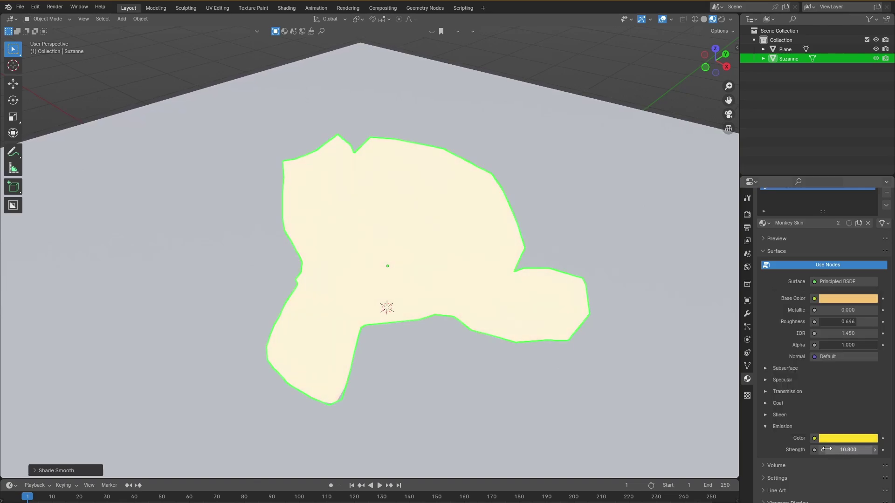
pyautogui.press('BackSpace')
pyautogui.click(766, 425)
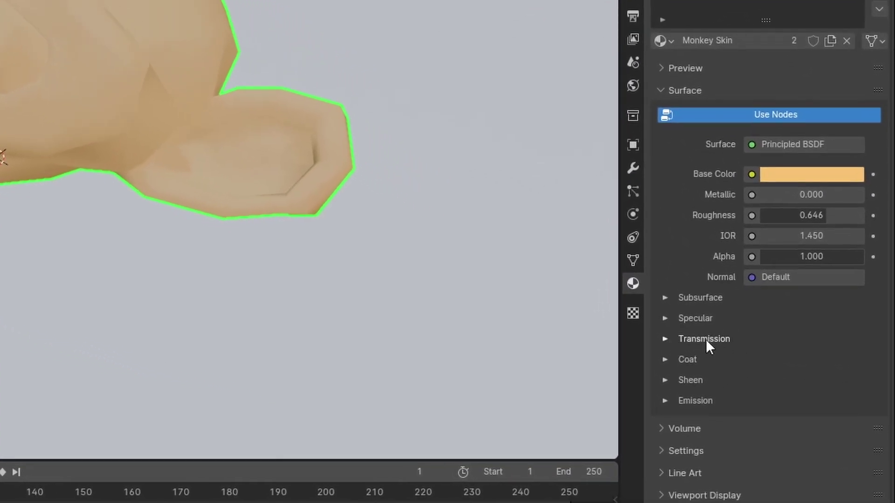
# Set the Transmission Weight of the Monkey Skin material to 1.000.
pyautogui.click(666, 339)
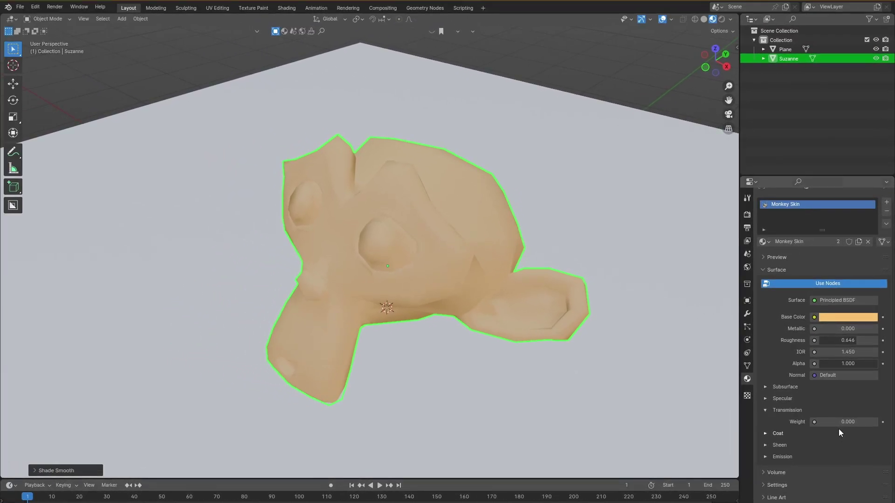
pyautogui.click(834, 422)
pyautogui.moveTo(834, 423); pyautogui.dragTo(870, 422)
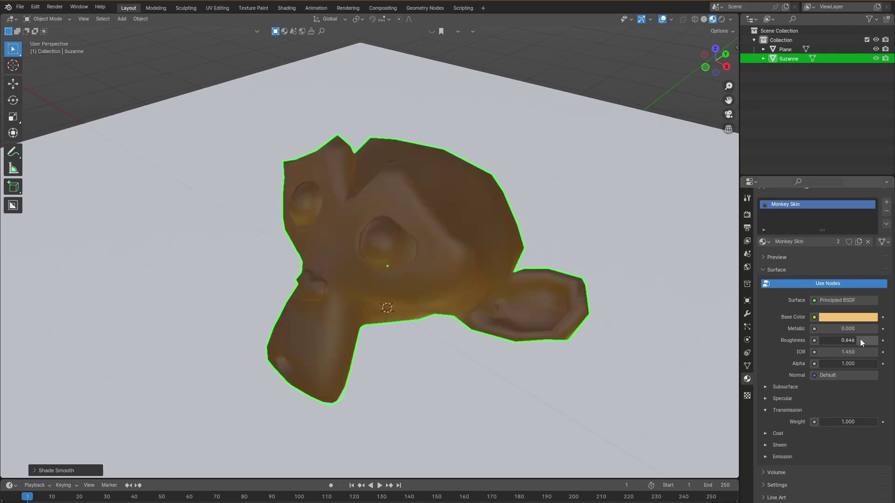
# Set the Roughness of the transmissive Monkey Skin material to 0.000 and inspect the glass effect up close from several angles.
pyautogui.moveTo(859, 339); pyautogui.dragTo(814, 340)
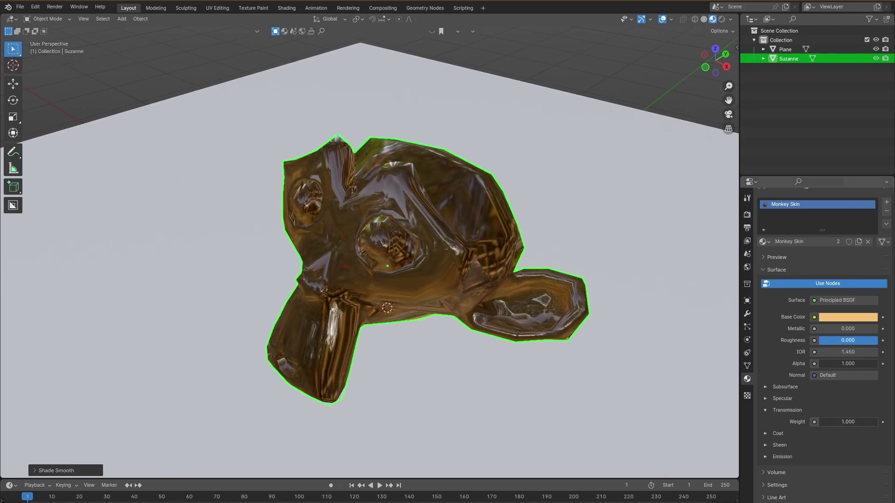
pyautogui.moveTo(469, 326); pyautogui.dragTo(651, 139, button='middle')
pyautogui.scroll(4, 462, 234)
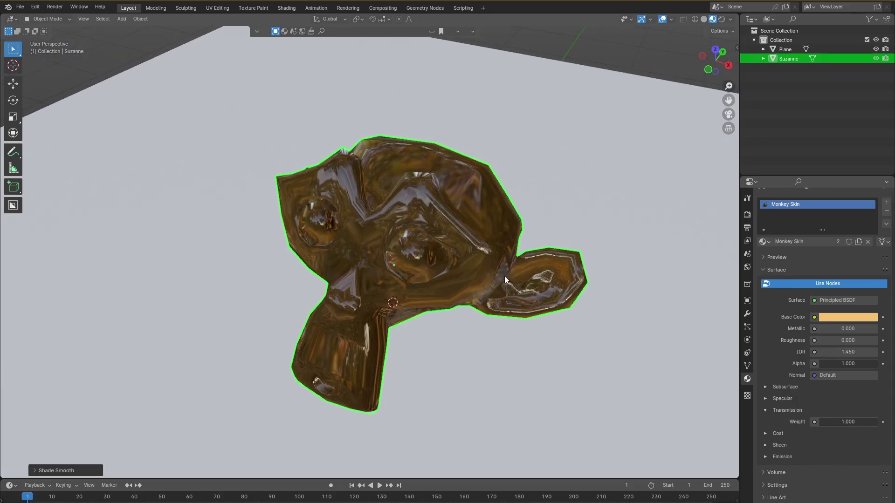
pyautogui.moveTo(493, 280); pyautogui.dragTo(454, 275, button='middle')
pyautogui.scroll(5, 469, 273)
pyautogui.scroll(4, 426, 282)
pyautogui.scroll(-5, 523, 320)
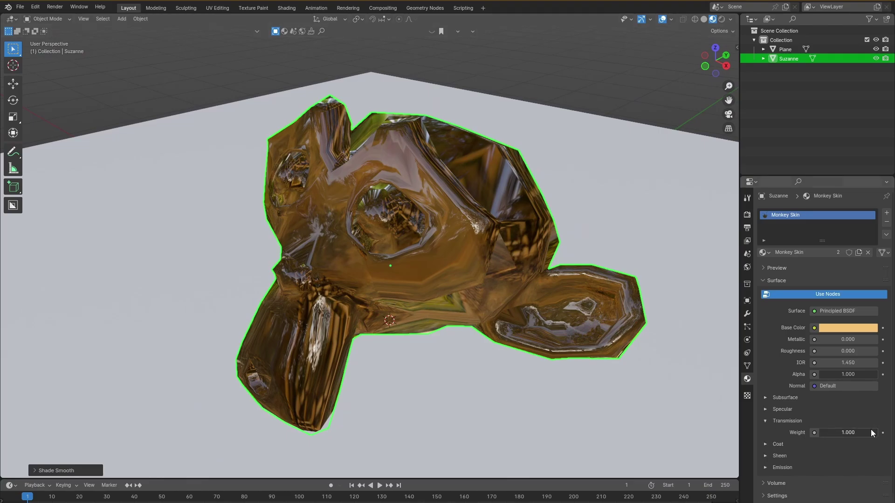
# Set Monkey Skin's Transmission Weight back to 0.000 and its Roughness to 0.646.
pyautogui.moveTo(871, 433)
pyautogui.mouseDown()
pyautogui.moveTo(847, 433)
pyautogui.moveTo(872, 432)
pyautogui.mouseUp()
pyautogui.moveTo(853, 354); pyautogui.dragTo(862, 353)
pyautogui.moveTo(848, 432); pyautogui.dragTo(826, 432)
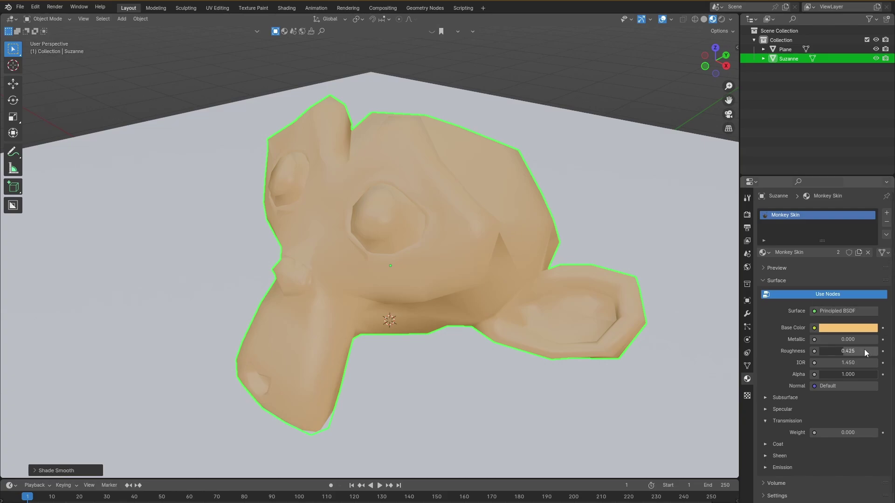
pyautogui.moveTo(853, 351); pyautogui.dragTo(863, 351)
pyautogui.moveTo(576, 286); pyautogui.dragTo(480, 278, button='middle')
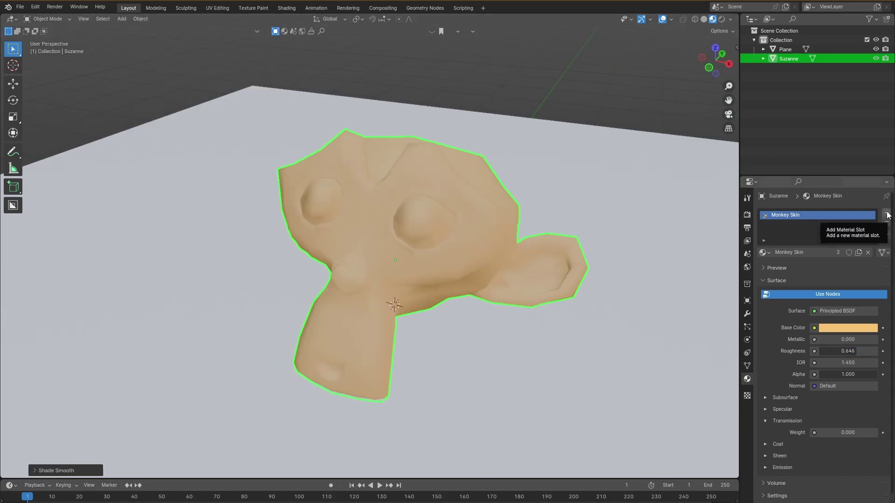
# Add a second material slot with a new material to Suzanne and compare its settings with Monkey Skin's.
pyautogui.click(887, 214)
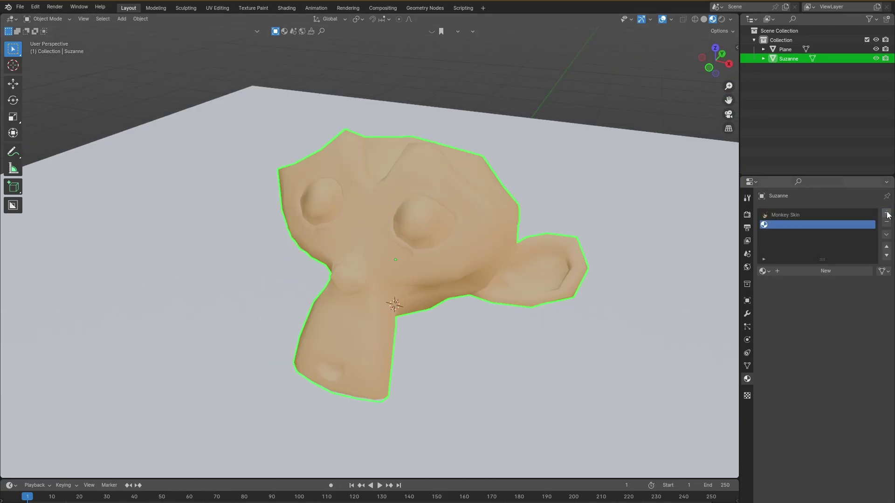
pyautogui.click(829, 273)
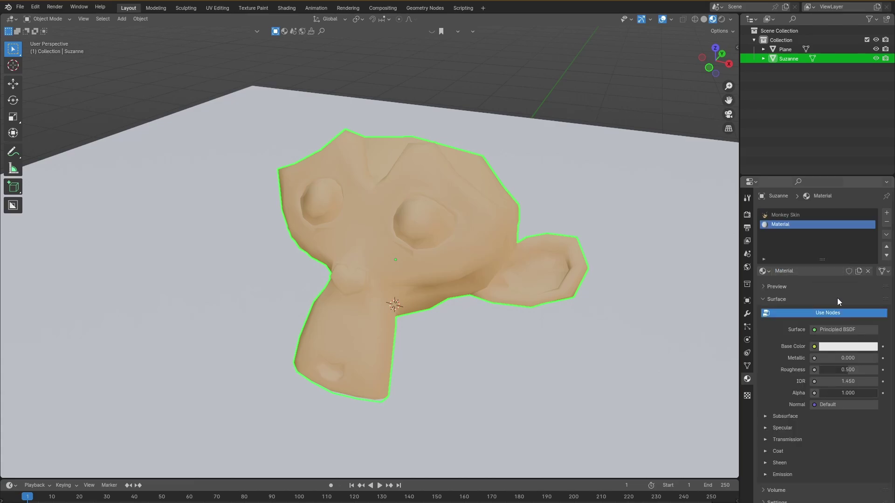
pyautogui.click(792, 215)
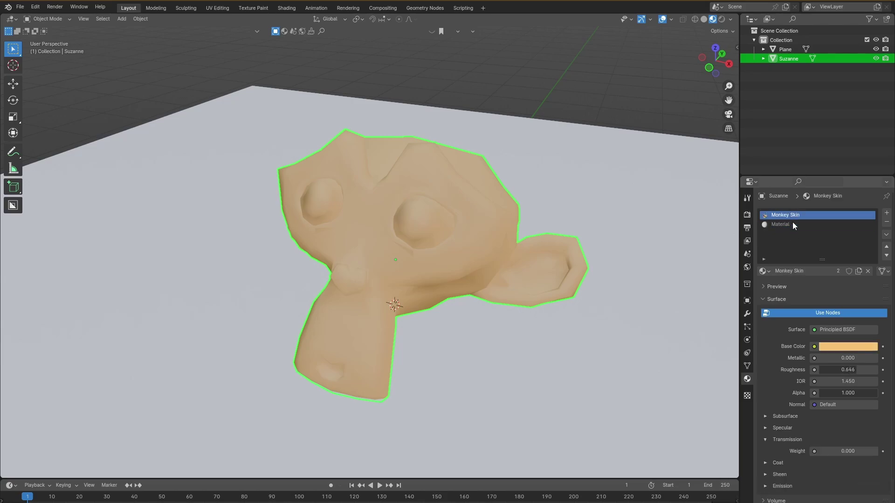
pyautogui.click(793, 225)
pyautogui.click(797, 215)
pyautogui.click(798, 224)
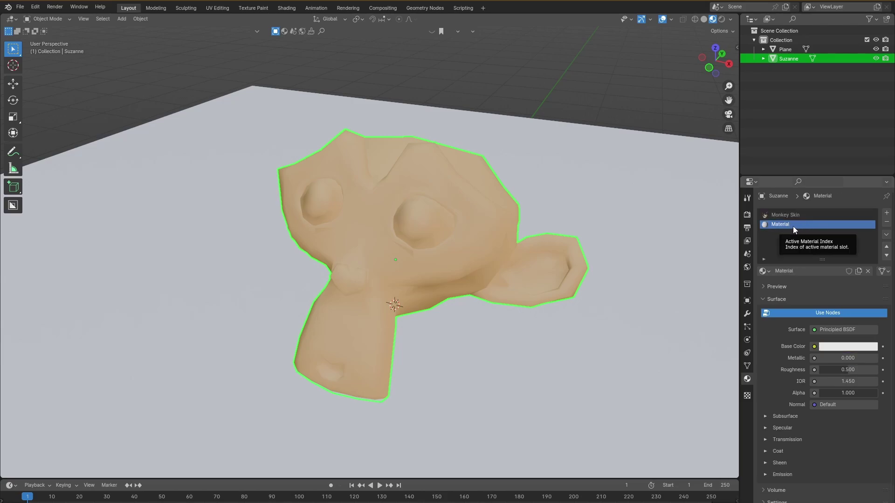
# Rename the new material in Suzanne's second slot as Eye Color.
pyautogui.doubleClick(801, 271)
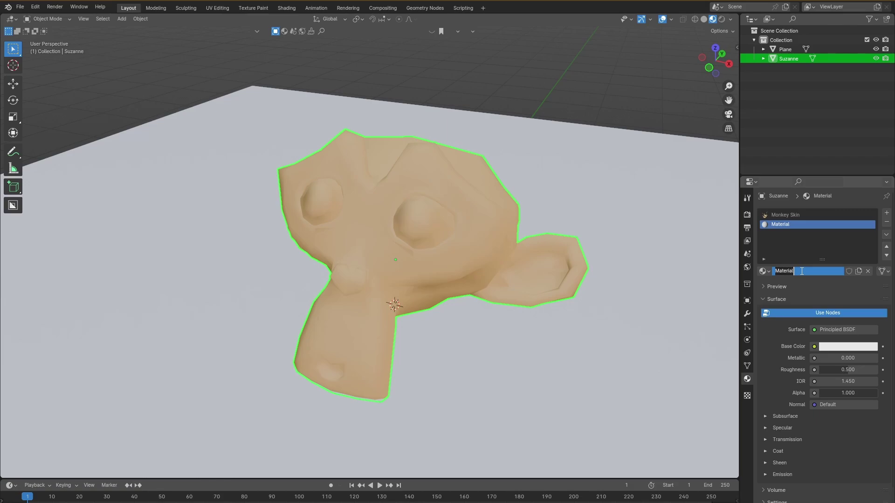
pyautogui.write('Eye Color')
pyautogui.press('Return')
# Set the Base Color of the Eye Color material to black.
pyautogui.click(846, 349)
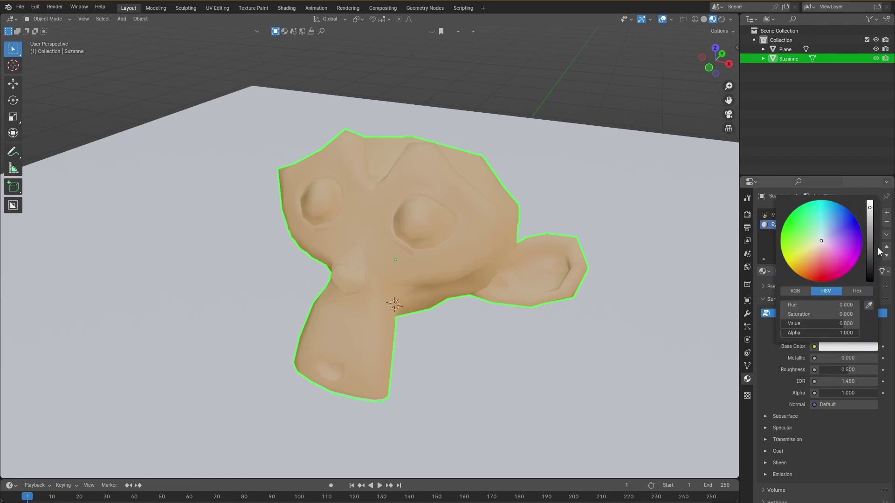
pyautogui.moveTo(869, 215); pyautogui.dragTo(869, 271)
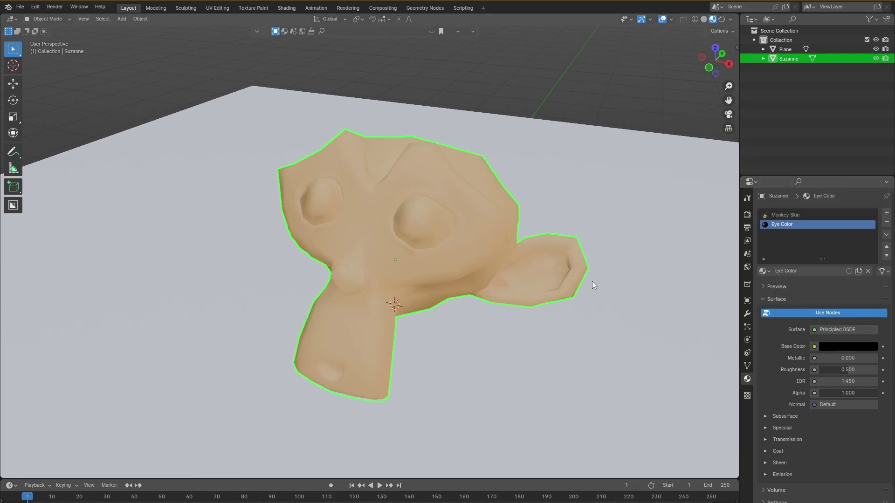
pyautogui.moveTo(600, 282); pyautogui.dragTo(563, 278, button='middle')
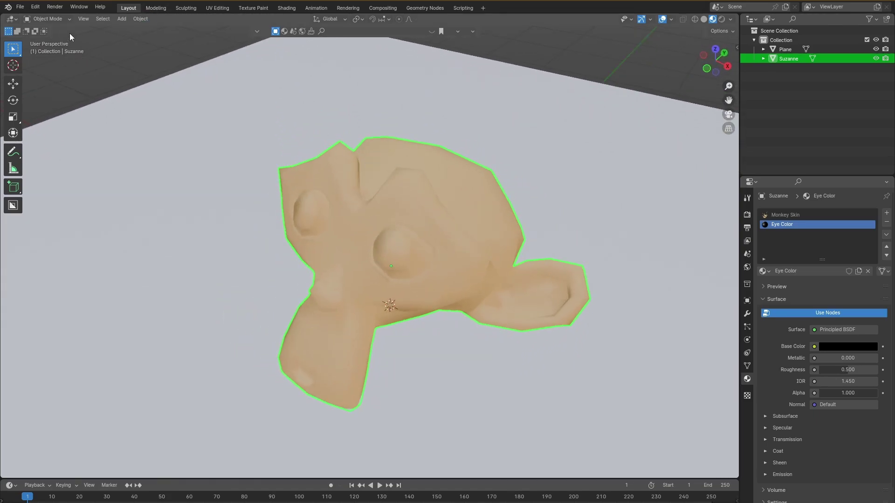
# Enter Edit Mode on Suzanne and switch the mesh selection to faces.
pyautogui.click(65, 20)
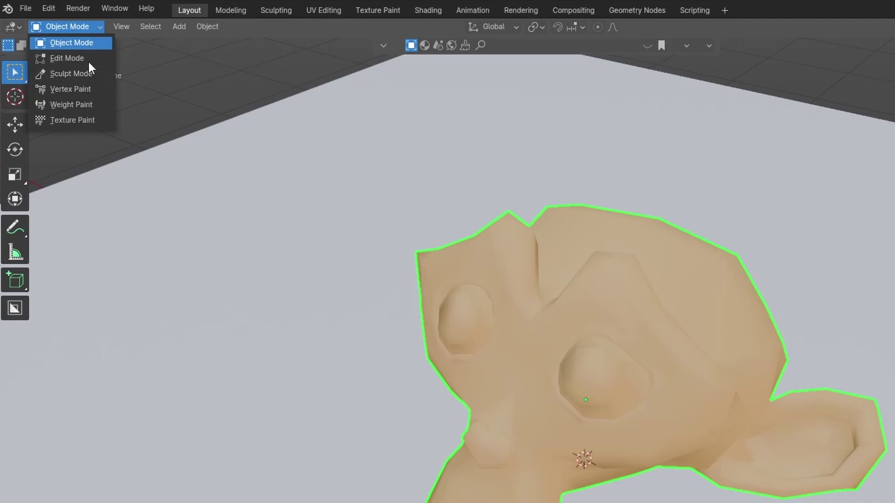
pyautogui.click(85, 58)
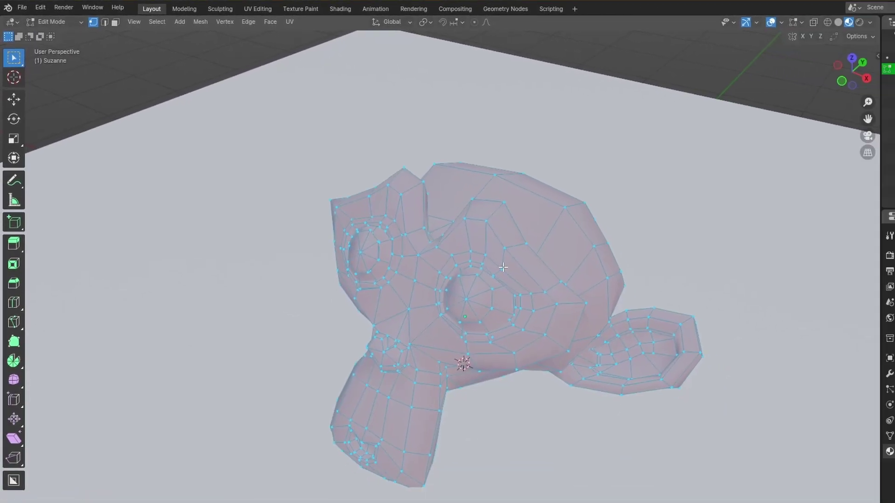
pyautogui.moveTo(289, 205); pyautogui.dragTo(446, 233, button='middle')
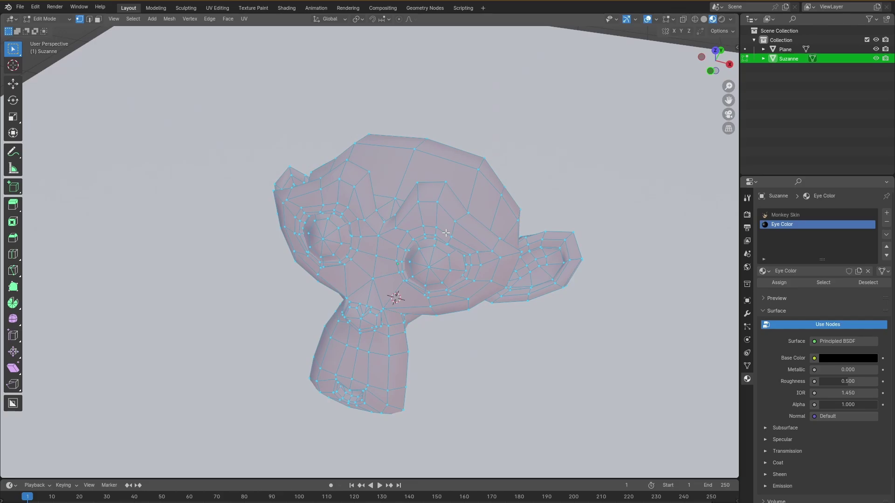
pyautogui.click(98, 20)
pyautogui.click(592, 211)
pyautogui.moveTo(592, 211); pyautogui.dragTo(583, 184, button='middle')
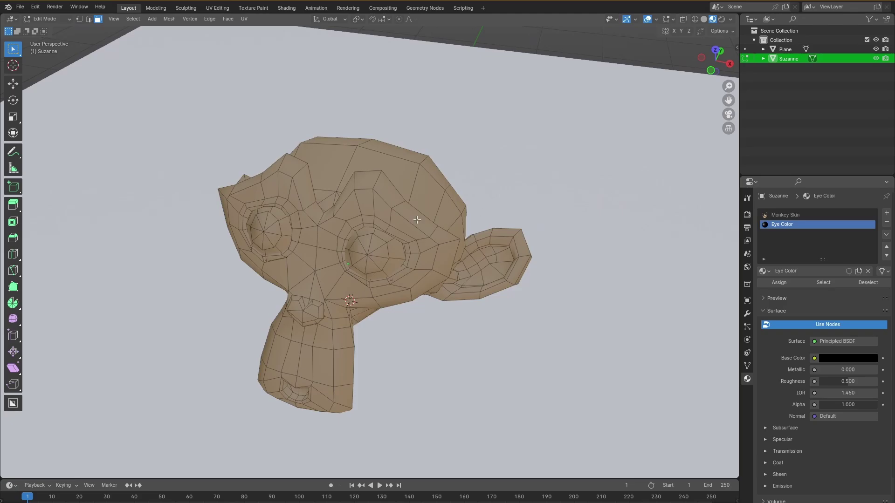
pyautogui.moveTo(629, 279); pyautogui.dragTo(512, 252, button='middle')
pyautogui.click(399, 225)
pyautogui.press('a')
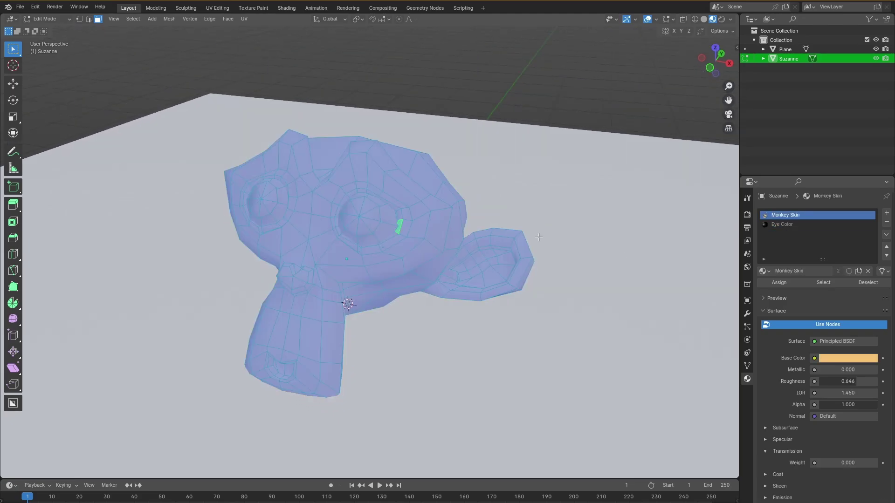
pyautogui.hotkey('alt', 'a')
# Select all the faces of Suzanne's left eyeball and scale them up slightly.
pyautogui.scroll(6, 428, 242)
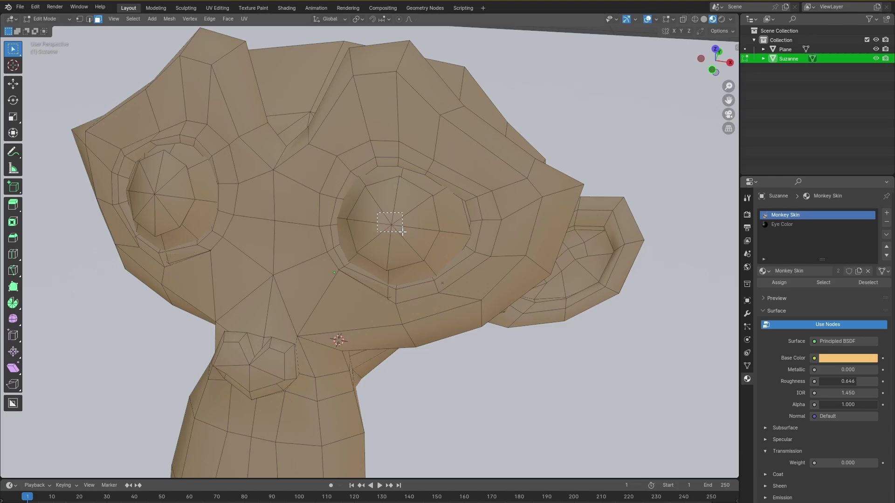
pyautogui.press('l')
pyautogui.moveTo(396, 226); pyautogui.dragTo(371, 206, button='middle')
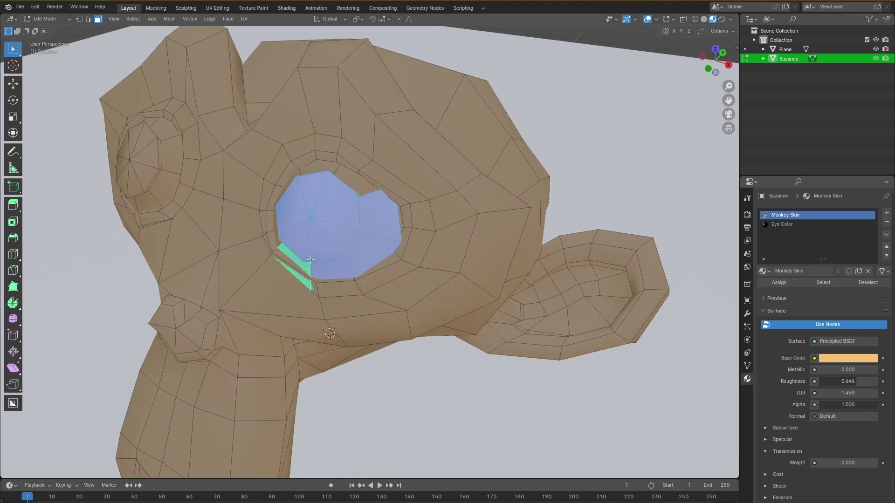
pyautogui.moveTo(298, 261); pyautogui.dragTo(528, 289, button='middle')
pyautogui.press('s')
pyautogui.click(399, 270)
pyautogui.press('KP_Decimal')
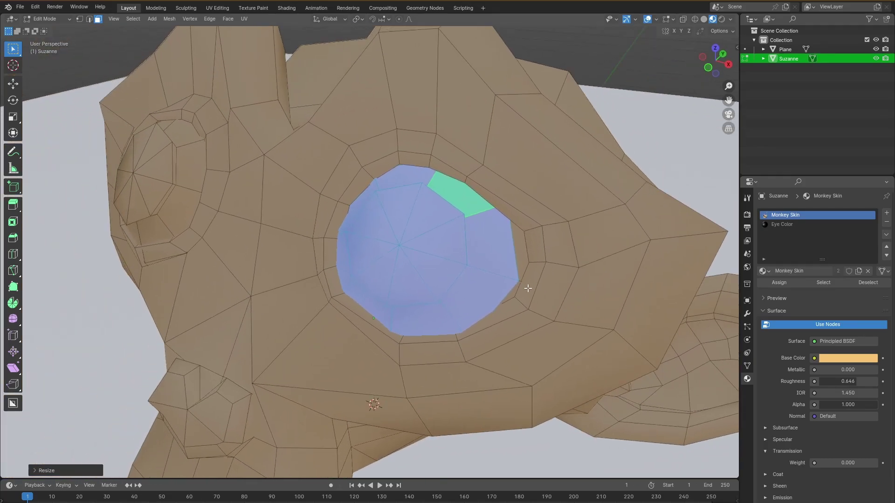
# Assign the Eye Color material to the selected eyeball faces, return to Object Mode and deselect Suzanne.
pyautogui.click(776, 225)
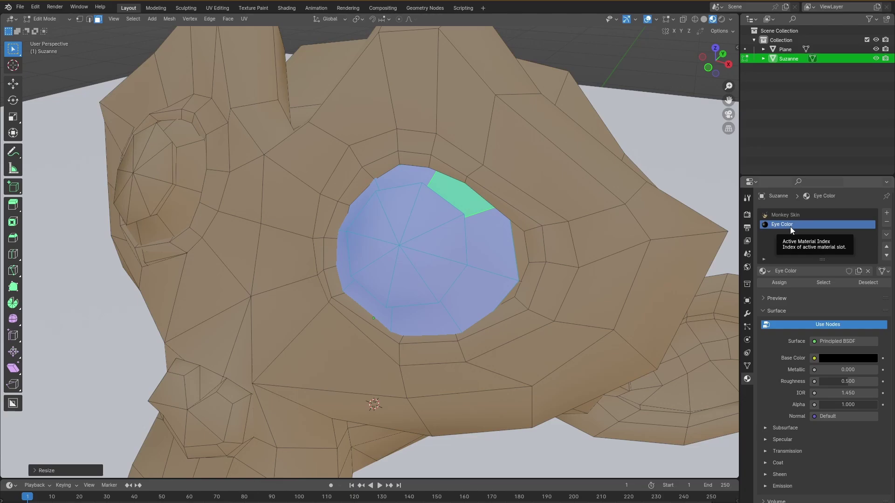
pyautogui.click(778, 284)
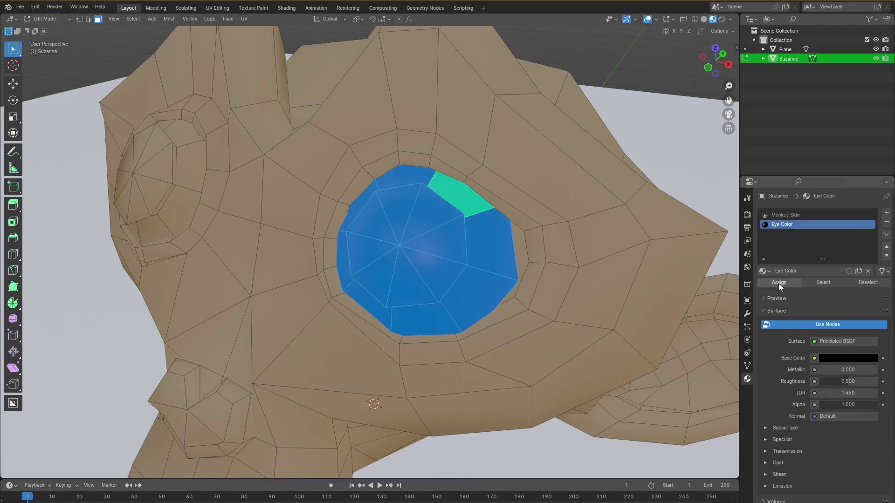
pyautogui.press('Tab')
pyautogui.scroll(-8, 517, 132)
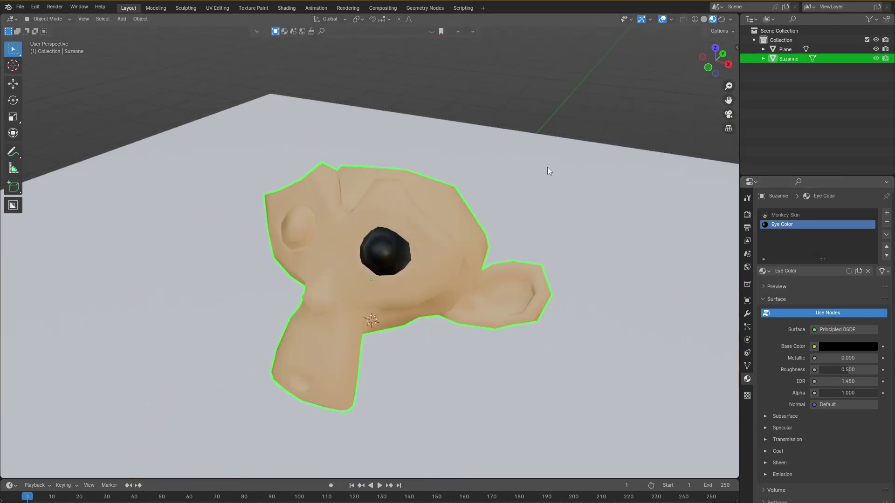
pyautogui.click(548, 167)
pyautogui.moveTo(547, 167); pyautogui.dragTo(559, 139, button='middle')
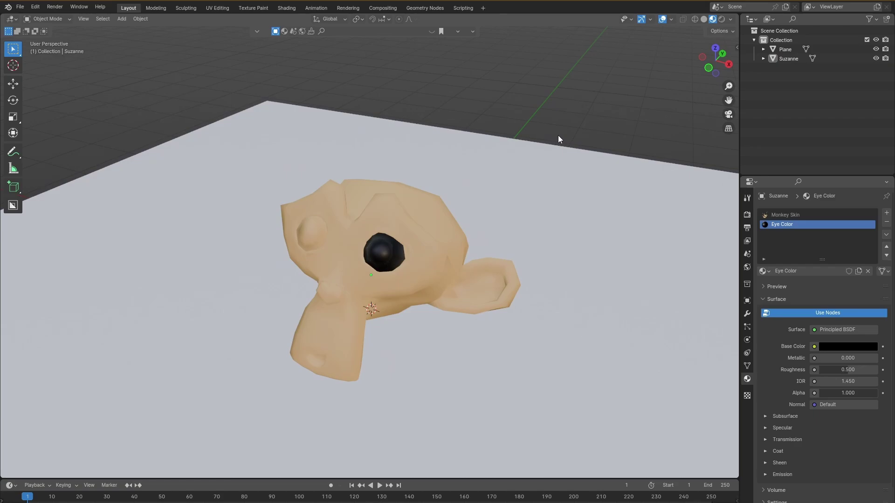
# Change the Base Color of the Eye Color material to white with a Value of 1.000.
pyautogui.scroll(4, 515, 186)
pyautogui.click(848, 346)
pyautogui.moveTo(870, 278); pyautogui.dragTo(869, 203)
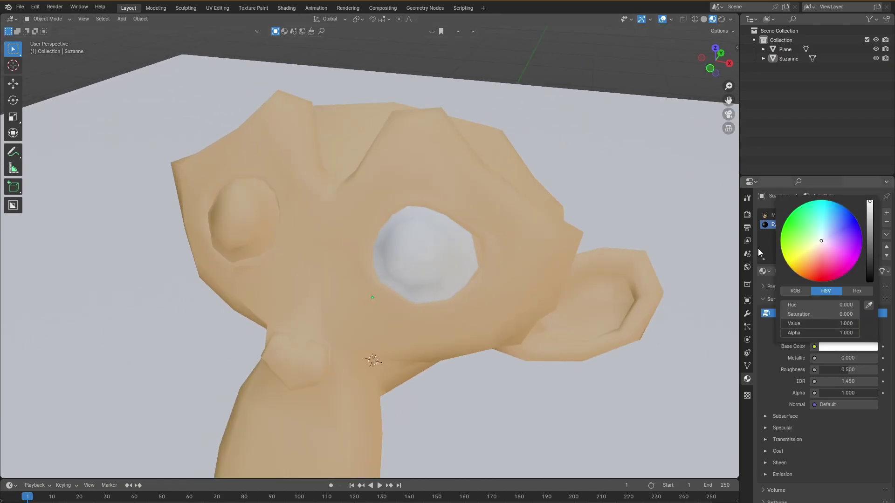
pyautogui.scroll(-4, 539, 330)
pyautogui.moveTo(540, 330); pyautogui.dragTo(522, 339, button='middle')
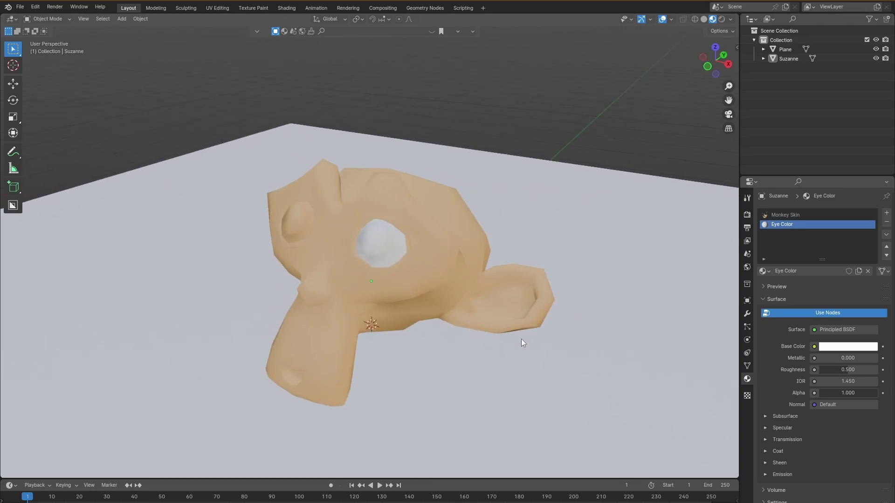
# Add a third material slot with a new material named Inside EYE color and make its Base Color black.
pyautogui.click(886, 212)
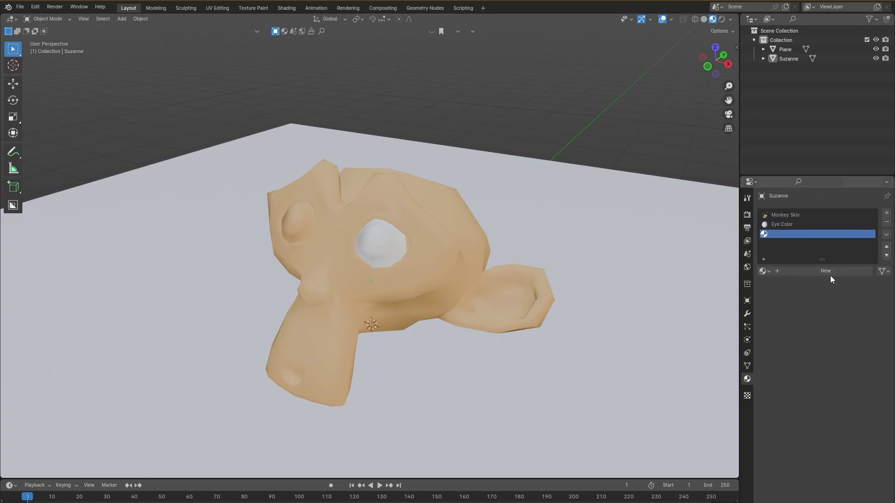
pyautogui.click(831, 273)
pyautogui.doubleClick(804, 271)
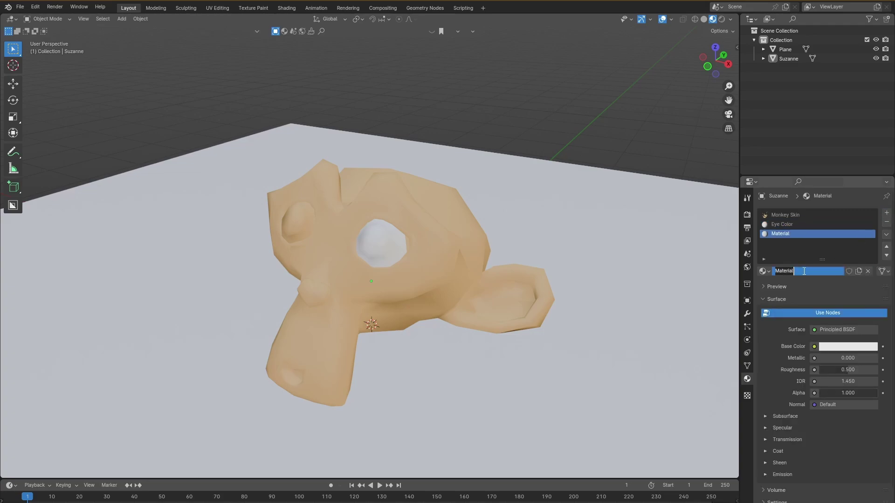
pyautogui.write('Inside EYE color')
pyautogui.click(847, 346)
pyautogui.moveTo(870, 203); pyautogui.dragTo(876, 286)
# In Suzanne's Edit Mode, select only the inner ring of triangular faces at the center of the left eyeball.
pyautogui.click(351, 204)
pyautogui.click(59, 18)
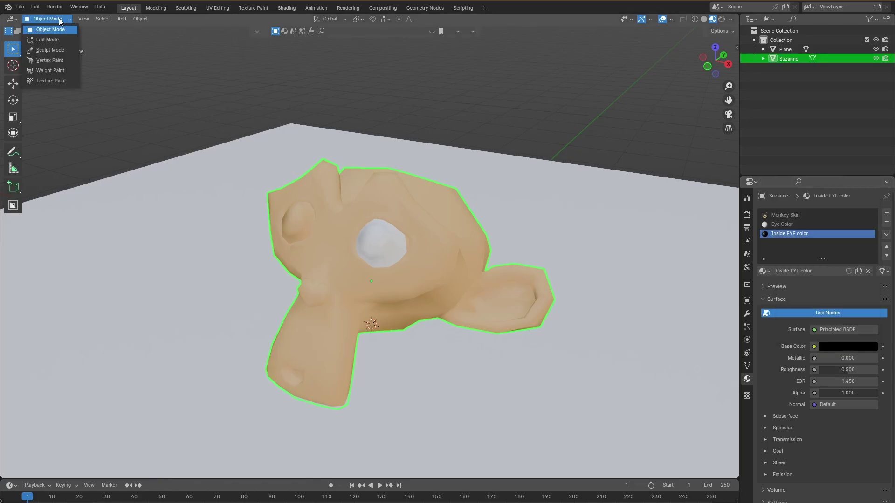
pyautogui.click(48, 39)
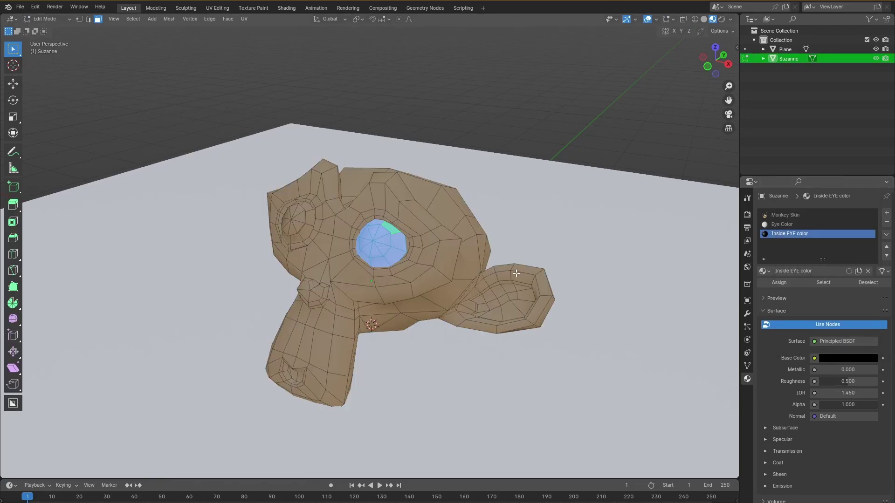
pyautogui.scroll(2, 530, 282)
pyautogui.scroll(1, 530, 282)
pyautogui.click(389, 215)
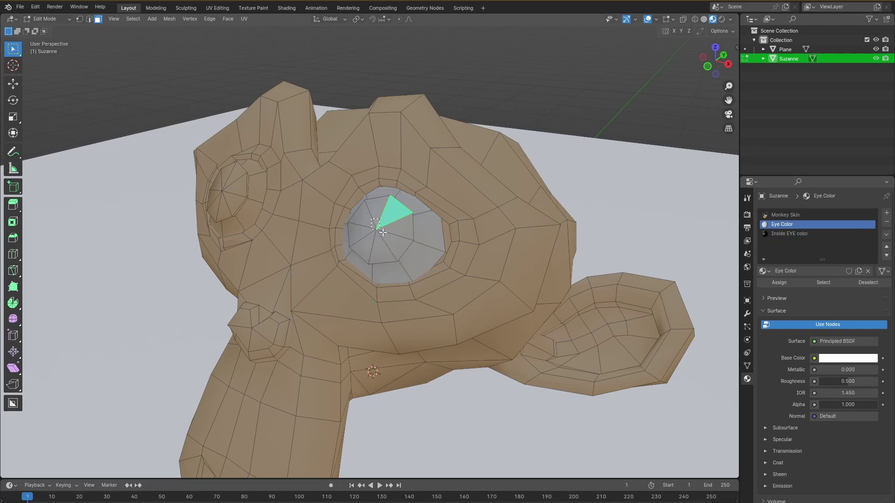
pyautogui.press('l')
pyautogui.scroll(1, 380, 232)
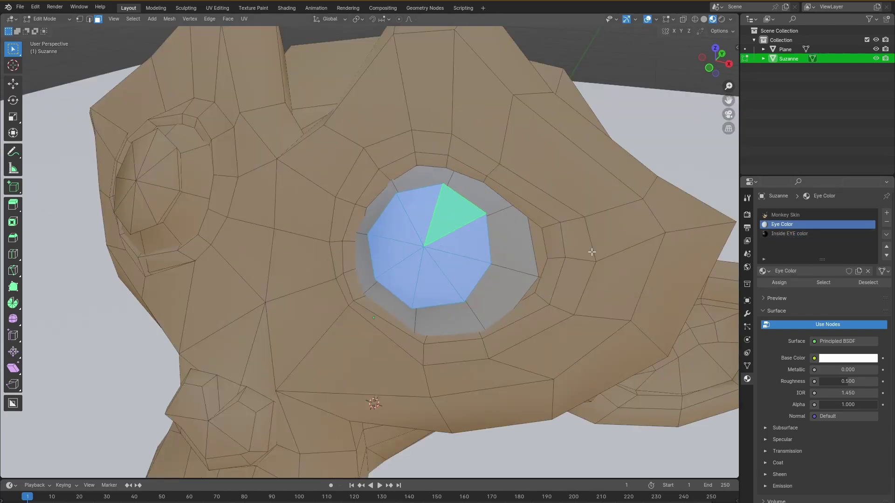
# Assign the Inside EYE color material to the selected pupil faces and view the eye in Object Mode.
pyautogui.click(784, 234)
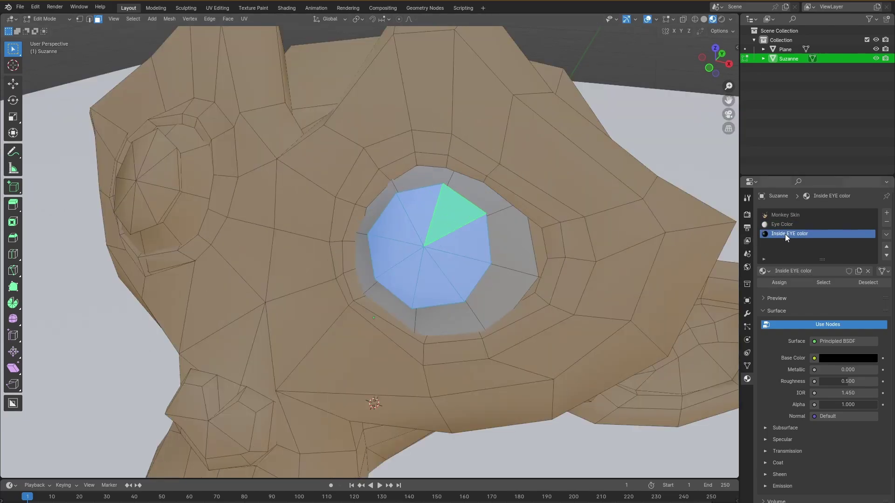
pyautogui.click(779, 282)
pyautogui.click(44, 19)
pyautogui.click(42, 27)
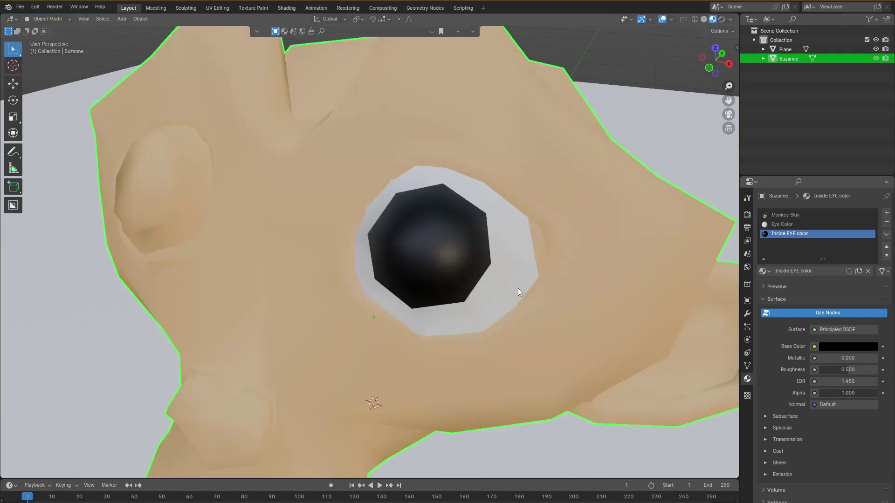
pyautogui.scroll(-6, 517, 284)
pyautogui.scroll(2, 540, 270)
pyautogui.moveTo(566, 265); pyautogui.dragTo(509, 279, button='middle')
pyautogui.scroll(1, 509, 279)
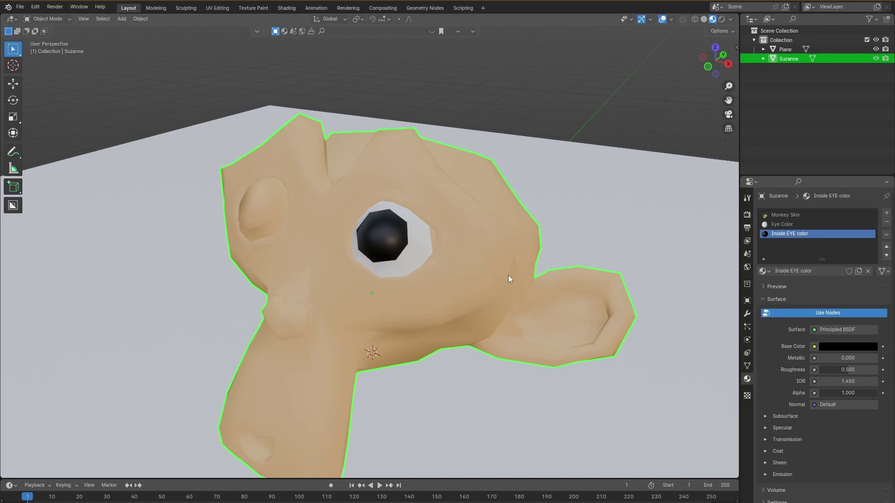
# Lower the Roughness of the Inside EYE color material to 0.098 for a glossy pupil.
pyautogui.click(848, 369)
pyautogui.write('0.461')
pyautogui.moveTo(846, 370); pyautogui.dragTo(817, 370)
pyautogui.scroll(4, 425, 258)
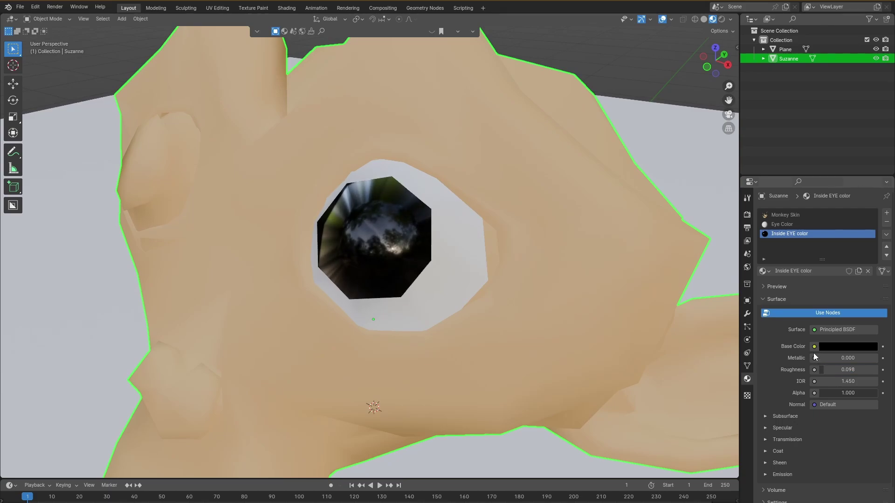
# Set the Roughness of the Eye Color material to 0.177 and check the finished eye on Suzanne.
pyautogui.click(792, 225)
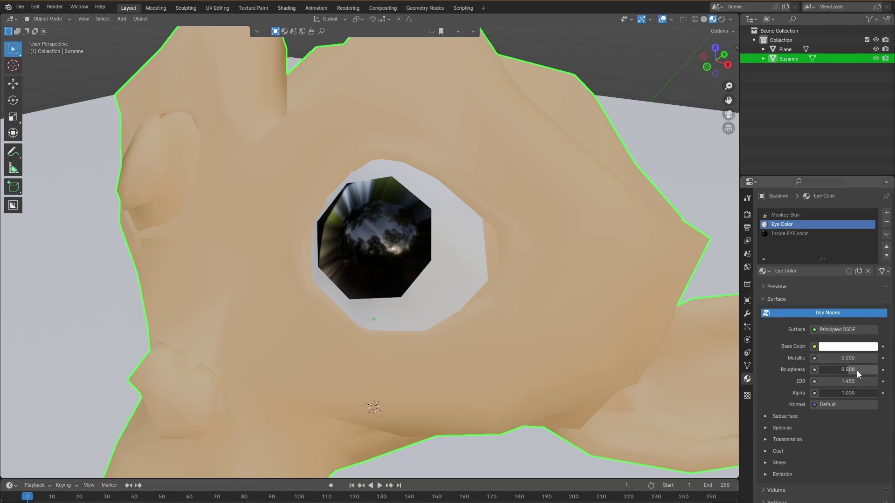
pyautogui.moveTo(856, 370); pyautogui.dragTo(835, 370)
pyautogui.scroll(-5, 519, 314)
pyautogui.moveTo(519, 313)
pyautogui.mouseDown(button='middle')
pyautogui.moveTo(585, 297)
pyautogui.moveTo(519, 305)
pyautogui.moveTo(546, 293)
pyautogui.moveTo(531, 323)
pyautogui.moveTo(525, 312)
pyautogui.mouseUp(button='middle')
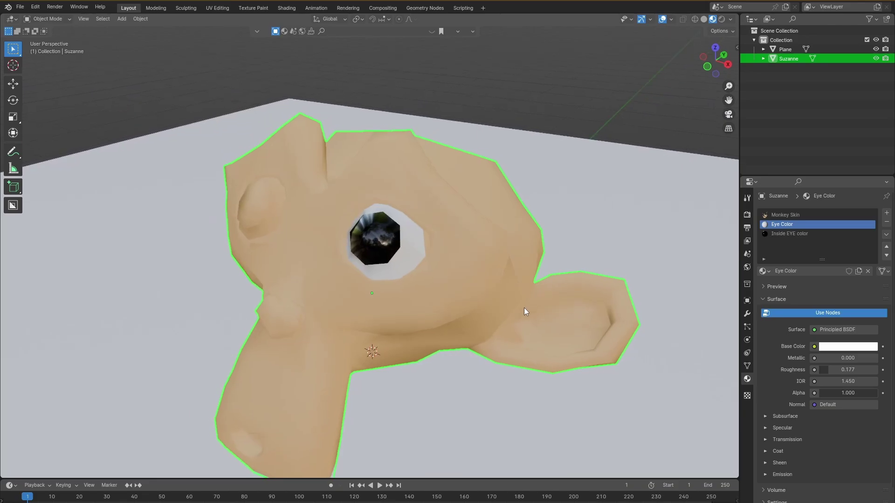
pyautogui.scroll(-5, 525, 312)
pyautogui.scroll(5, 524, 308)
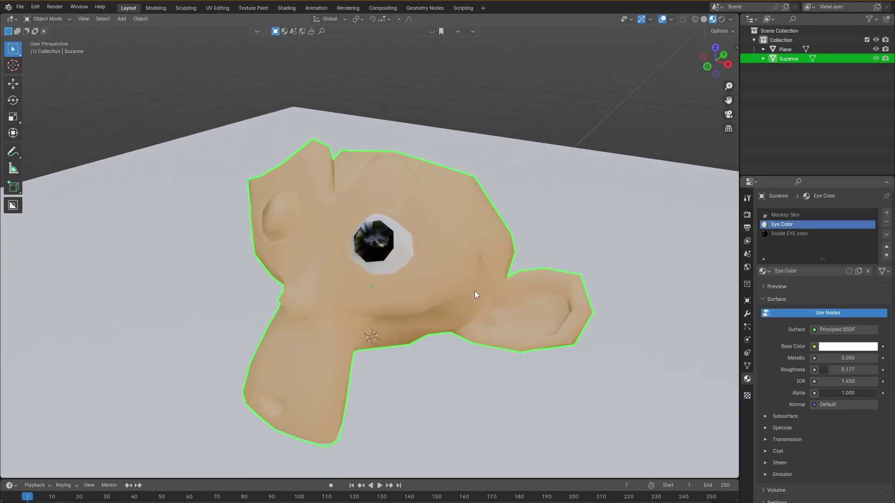
pyautogui.moveTo(475, 292); pyautogui.dragTo(490, 288, button='middle')
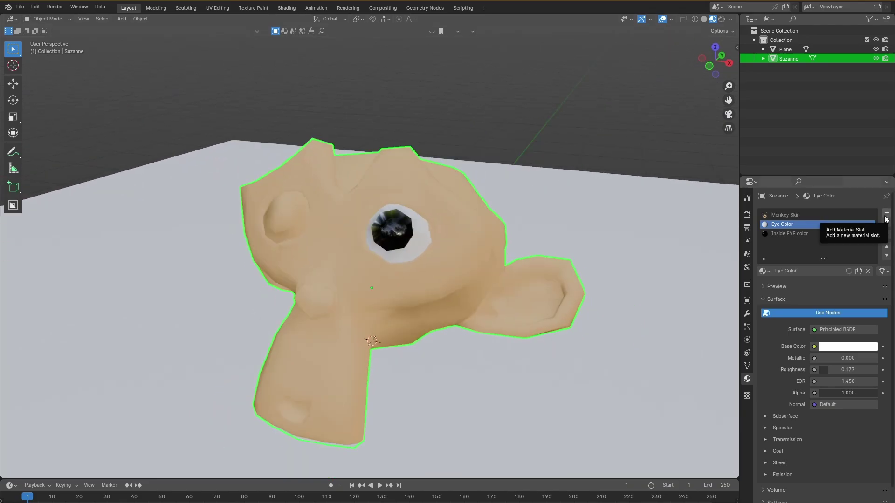
# Add a fourth material slot with a new material and set its Base Color to red.
pyautogui.click(886, 213)
pyautogui.click(829, 271)
pyautogui.click(849, 346)
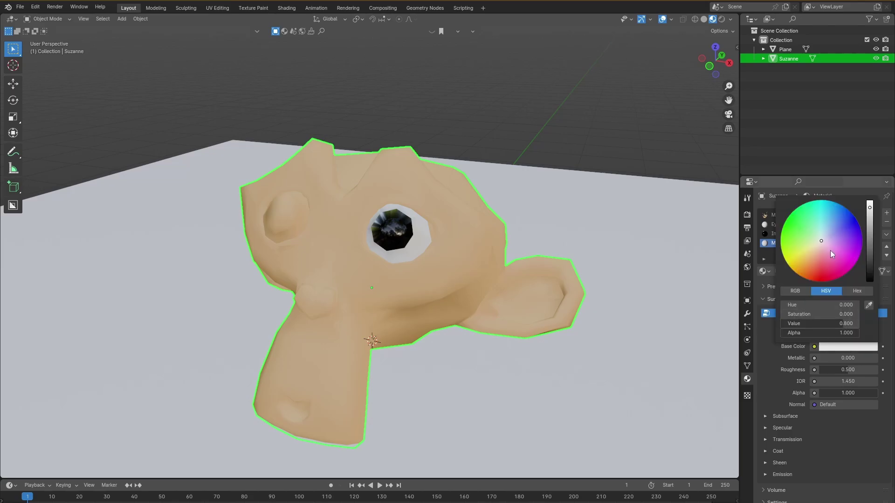
pyautogui.click(821, 278)
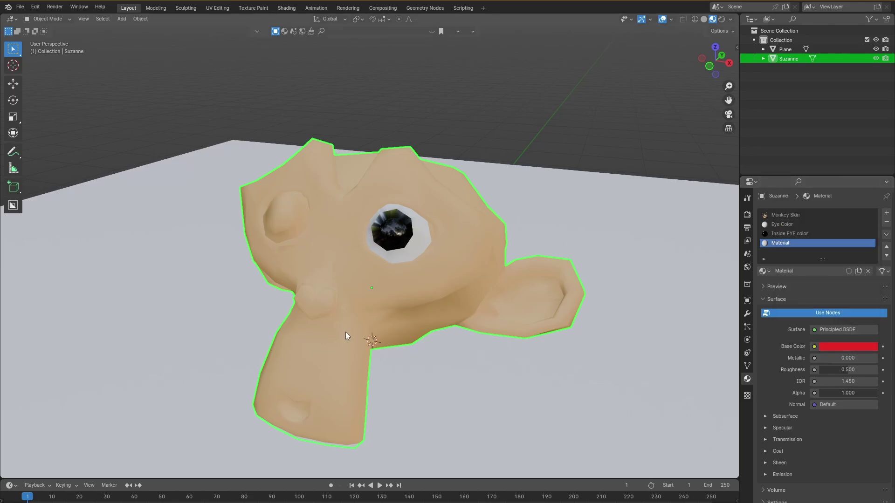
# Enter Edit Mode on Suzanne and select all the inner faces of the mouth.
pyautogui.keyDown('shift'); pyautogui.moveTo(345, 332); pyautogui.dragTo(342, 313, button='middle'); pyautogui.keyUp('shift')
pyautogui.click(52, 20)
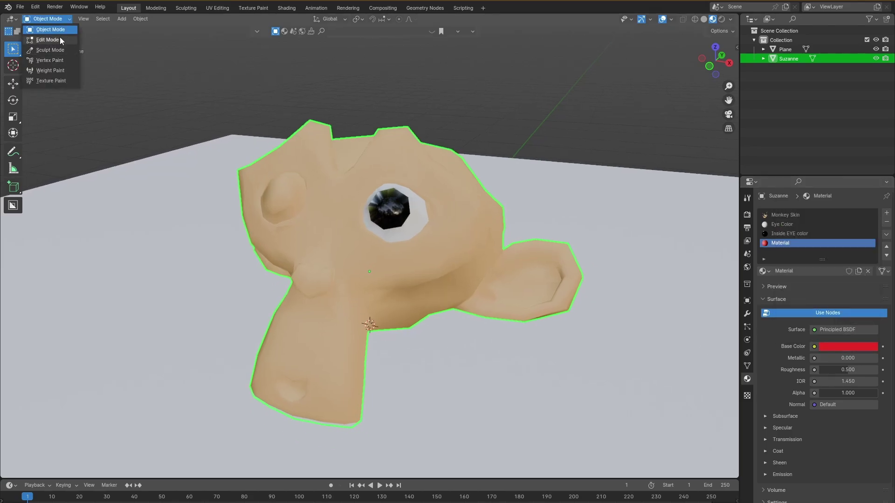
pyautogui.click(59, 37)
pyautogui.moveTo(261, 195); pyautogui.dragTo(279, 233, button='middle')
pyautogui.scroll(5, 309, 345)
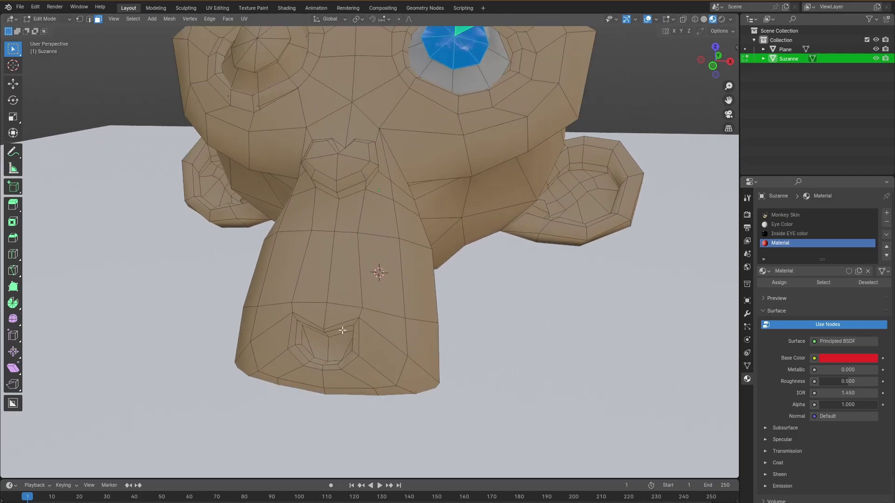
pyautogui.click(318, 346)
pyautogui.keyDown('shift'); pyautogui.click(340, 345); pyautogui.keyUp('shift')
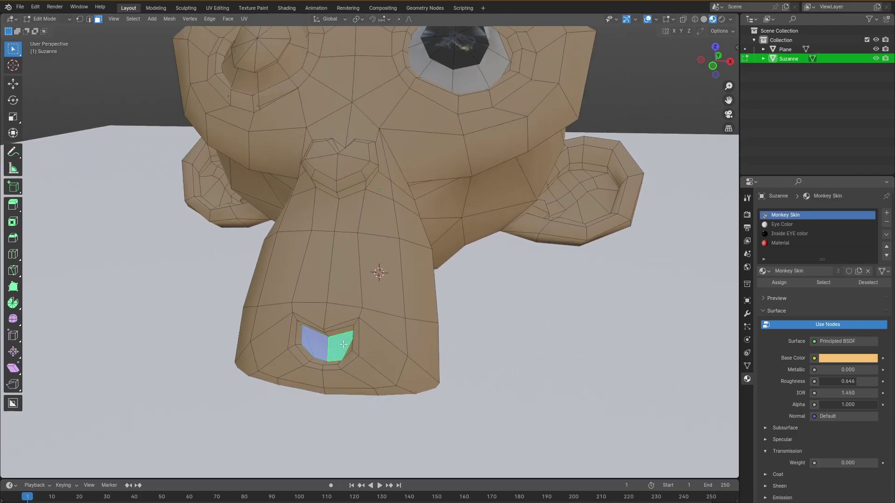
pyautogui.keyDown('shift'); pyautogui.click(357, 346); pyautogui.keyUp('shift')
pyautogui.moveTo(357, 346); pyautogui.dragTo(400, 327, button='middle')
pyautogui.scroll(5, 400, 327)
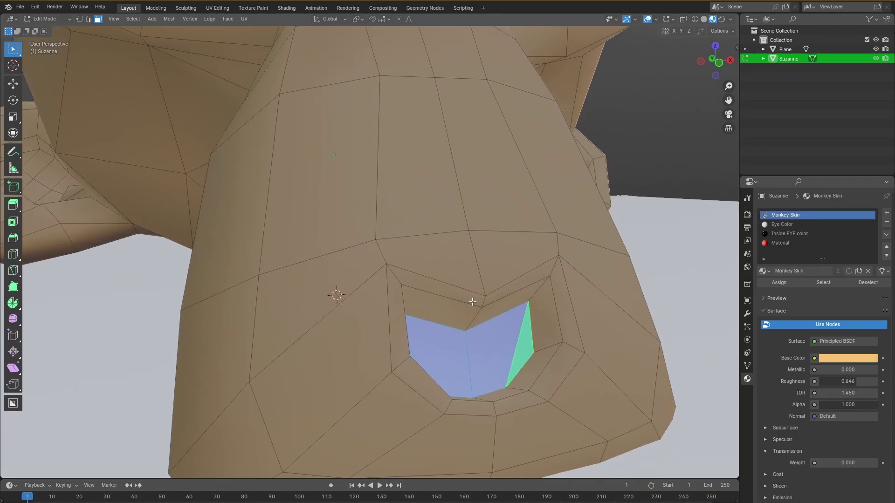
pyautogui.scroll(-3, 409, 306)
pyautogui.moveTo(409, 306); pyautogui.dragTo(261, 261, button='middle')
# Assign the red material to the selected mouth faces and check Suzanne in Object Mode.
pyautogui.click(788, 242)
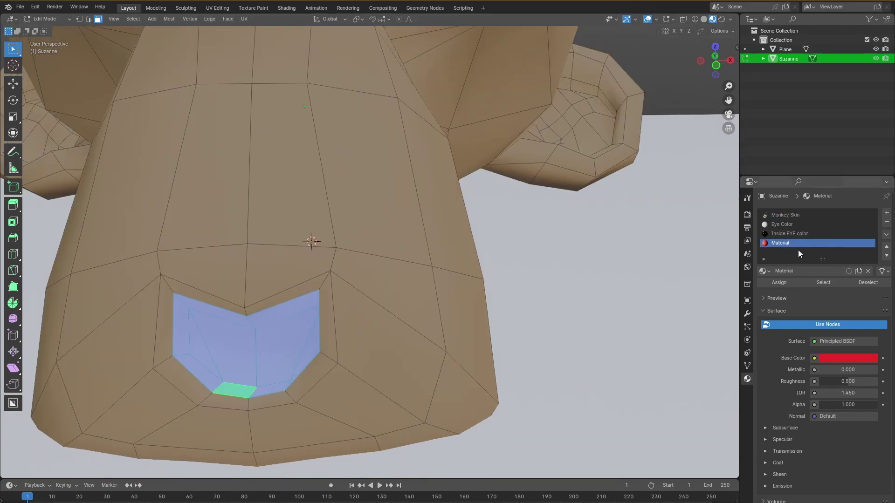
pyautogui.click(779, 283)
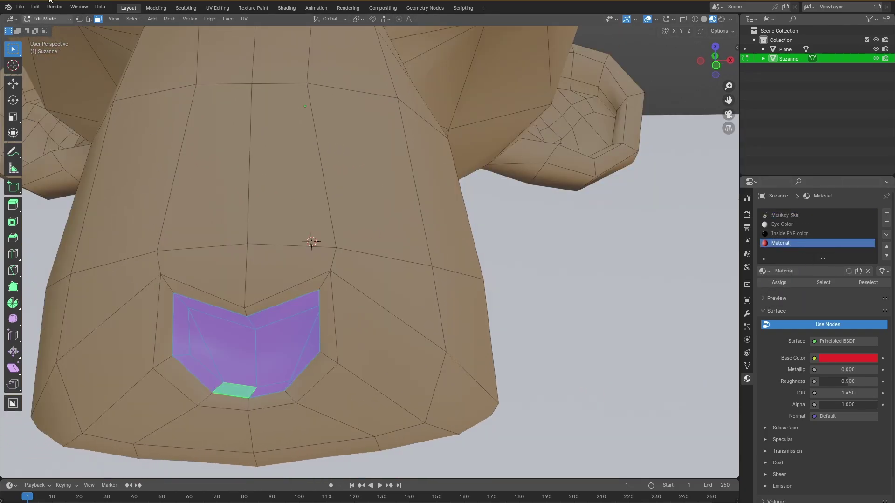
pyautogui.click(44, 20)
pyautogui.click(51, 29)
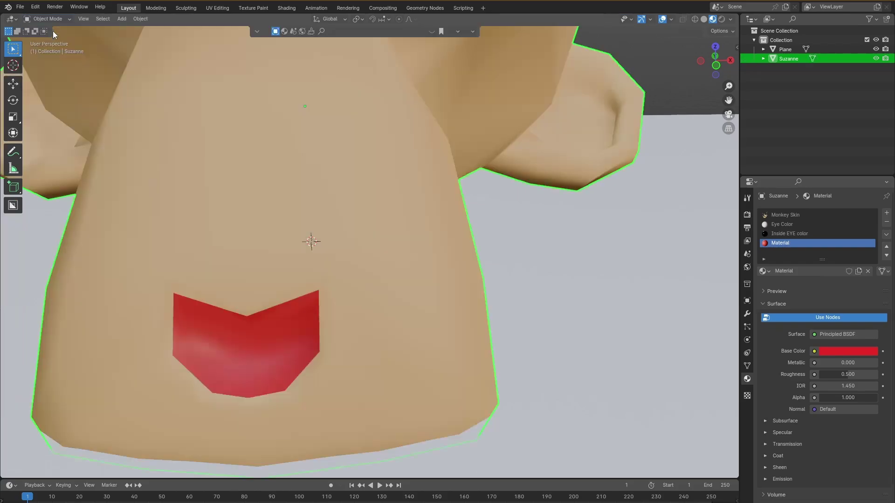
pyautogui.scroll(-3, 471, 186)
pyautogui.moveTo(471, 185); pyautogui.dragTo(311, 369, button='middle')
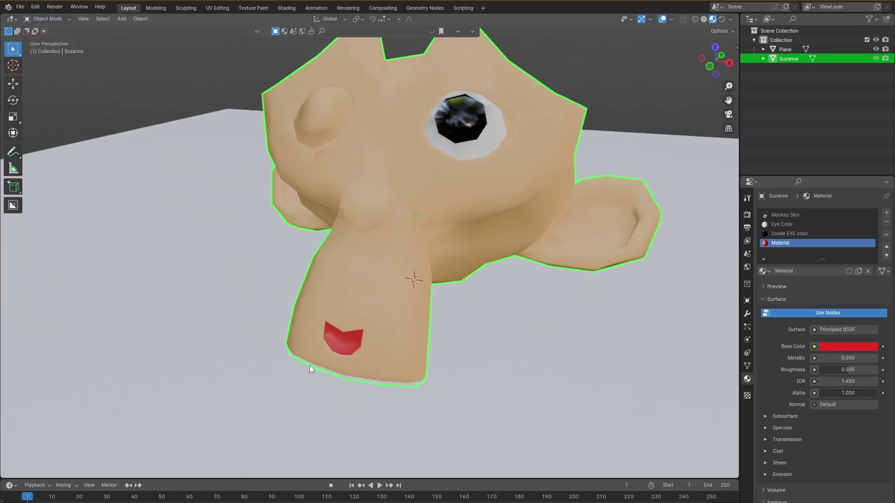
pyautogui.scroll(-4, 357, 333)
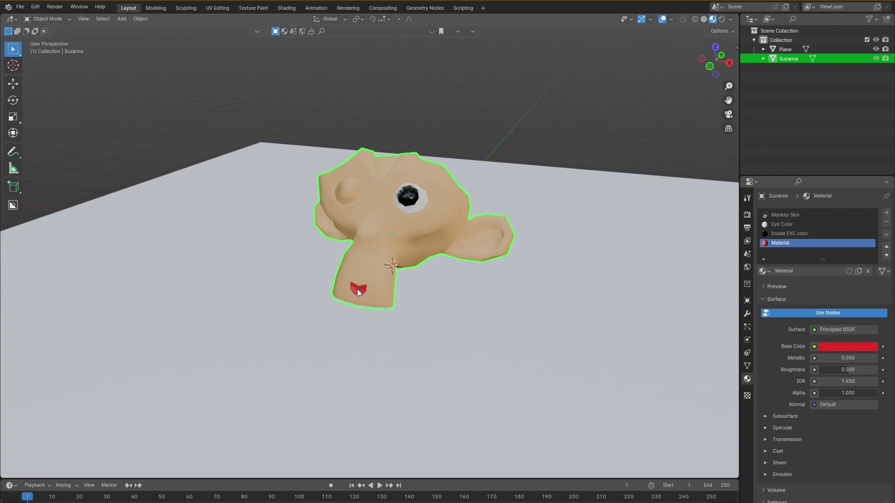
pyautogui.scroll(1, 357, 289)
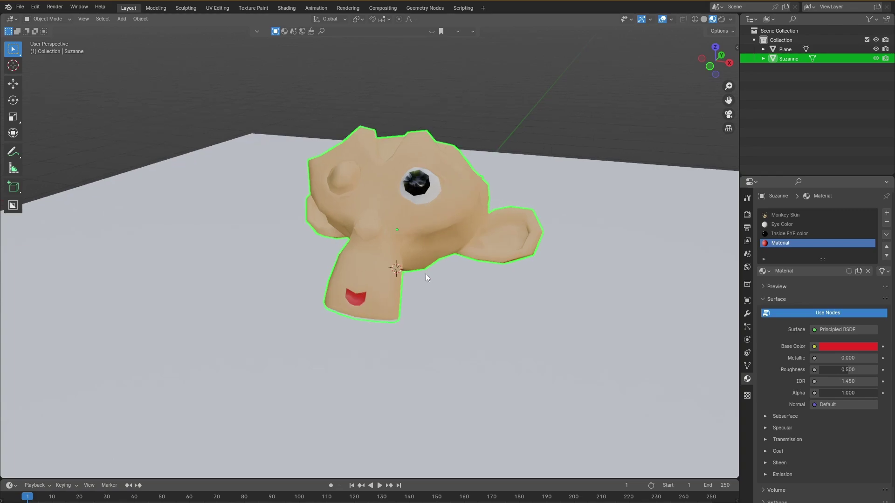
pyautogui.scroll(-2, 426, 273)
# Move Suzanne aside in the negative direction along the global X axis.
pyautogui.press('g')
pyautogui.press('x')
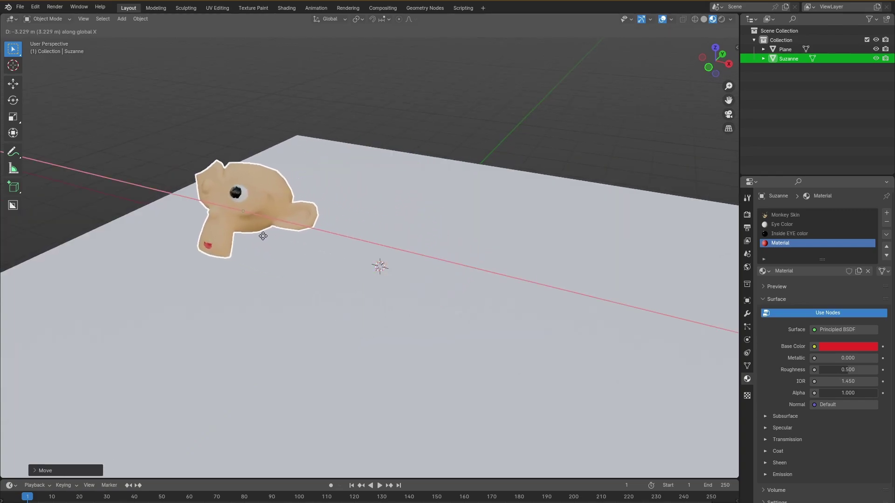
pyautogui.click(262, 236)
# Add a cube mesh at the 3D cursor and raise it along Z onto the plane.
pyautogui.hotkey('shift', 'a')
pyautogui.moveTo(455, 257)
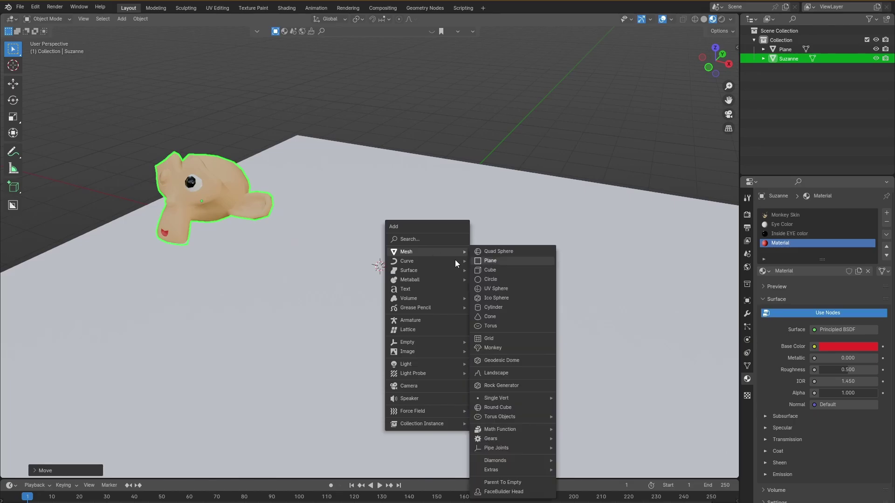
pyautogui.click(490, 270)
pyautogui.press('g')
pyautogui.press('z')
pyautogui.click(504, 227)
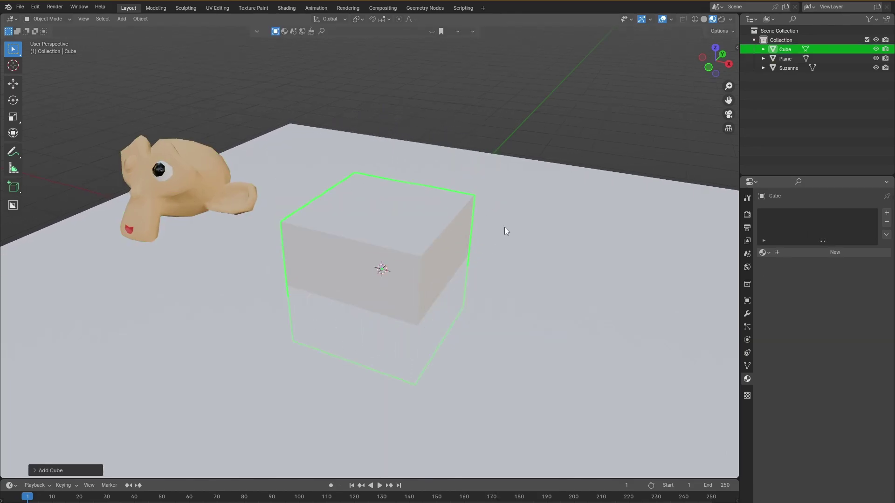
# Give the cube a new material with a magenta Base Color and a Roughness of 0.000.
pyautogui.click(843, 252)
pyautogui.click(846, 328)
pyautogui.moveTo(869, 192); pyautogui.dragTo(869, 261)
pyautogui.moveTo(851, 352)
pyautogui.mouseDown()
pyautogui.moveTo(822, 351)
pyautogui.moveTo(877, 339)
pyautogui.moveTo(834, 351)
pyautogui.mouseUp()
pyautogui.moveTo(662, 233); pyautogui.dragTo(718, 261, button='middle')
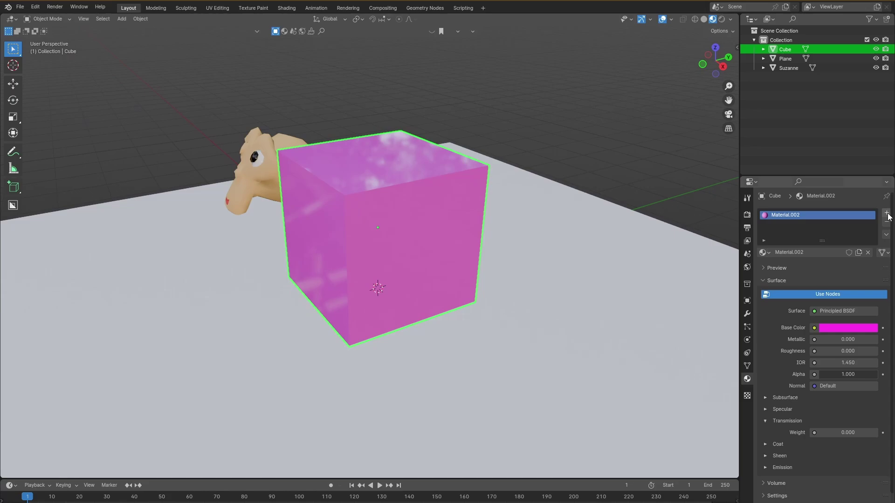
# Add a second material slot to the cube with a new material and set its Base Color to turquoise.
pyautogui.click(887, 214)
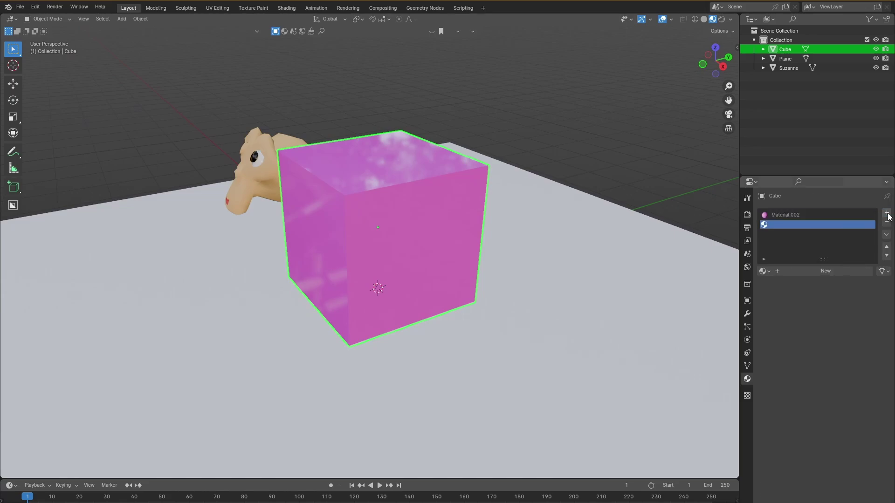
pyautogui.click(816, 271)
pyautogui.click(848, 346)
pyautogui.click(817, 224)
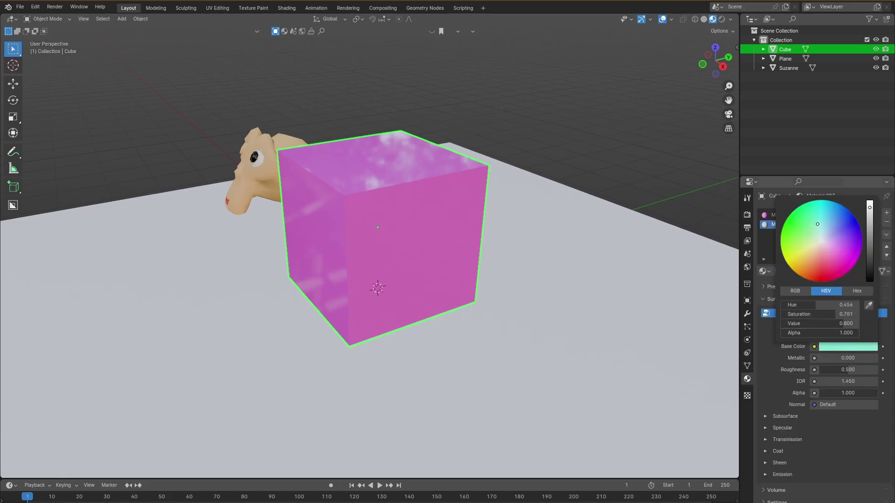
# Assign the turquoise material to one side face of the cube in Edit Mode and return to Object Mode.
pyautogui.click(45, 18)
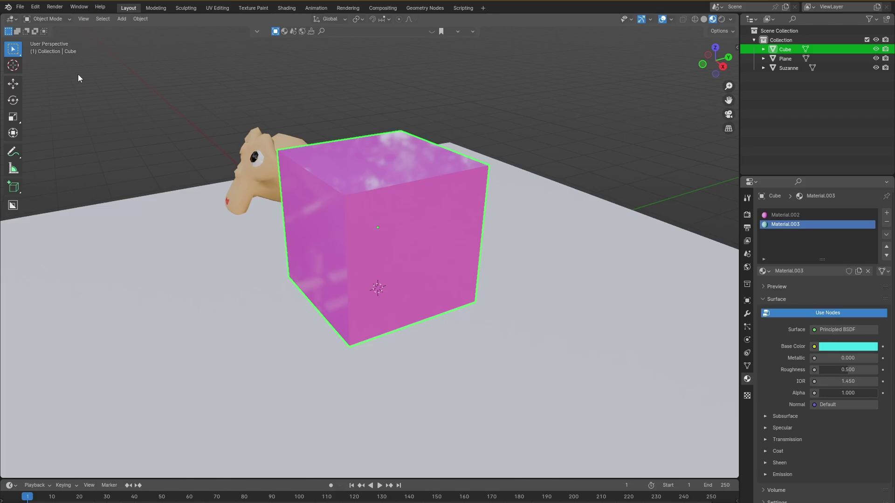
pyautogui.click(56, 19)
pyautogui.click(46, 29)
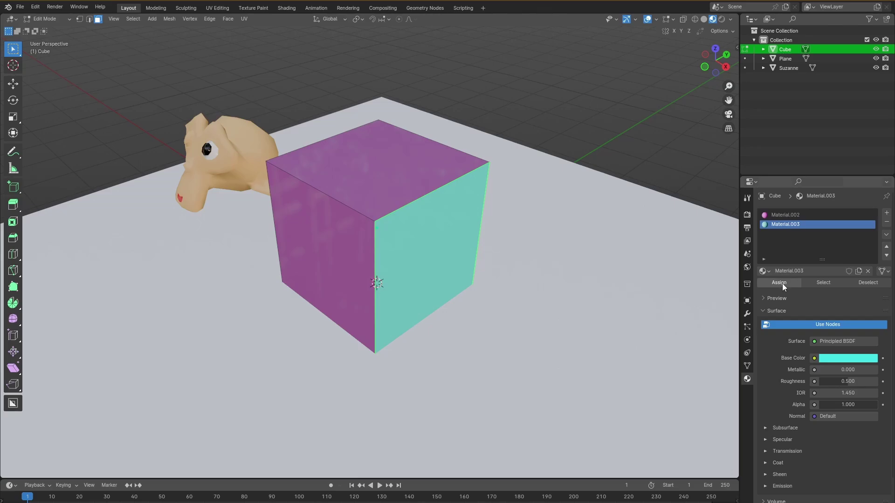
pyautogui.hotkey('ctrl', 'Tab')
pyautogui.click(555, 146)
pyautogui.click(53, 18)
pyautogui.click(54, 33)
pyautogui.moveTo(569, 119)
pyautogui.mouseDown(button='middle')
pyautogui.moveTo(495, 99)
pyautogui.moveTo(393, 96)
pyautogui.moveTo(558, 114)
pyautogui.mouseUp(button='middle')
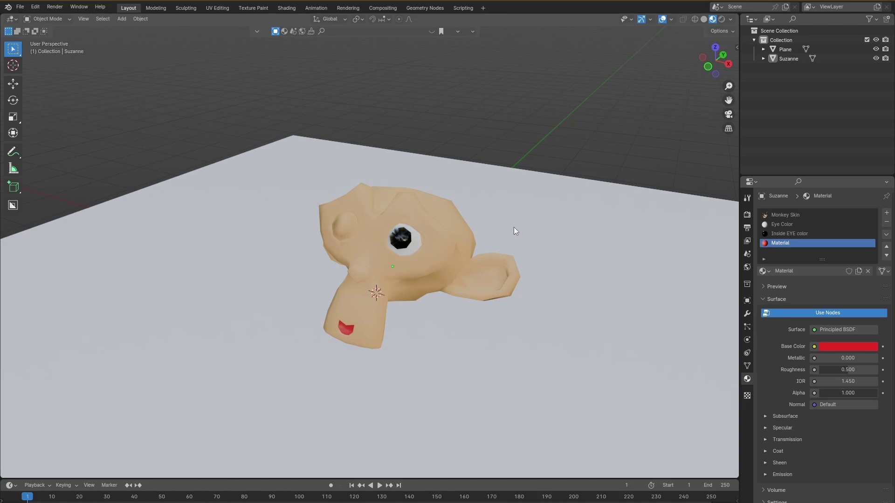
# Enlarge the timeline area, change it to the Shader Editor and frame all nodes of the red material.
pyautogui.scroll(-2, 798, 327)
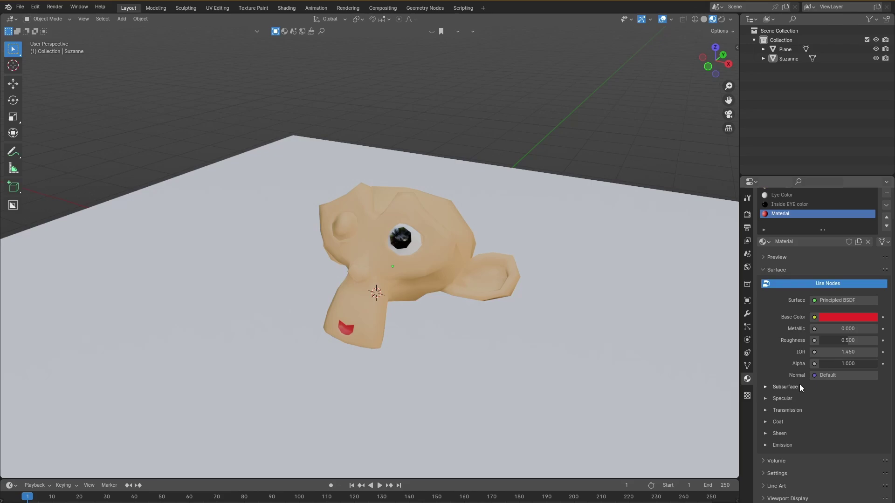
pyautogui.keyDown('shift'); pyautogui.moveTo(279, 442); pyautogui.dragTo(279, 396, button='middle'); pyautogui.keyUp('shift')
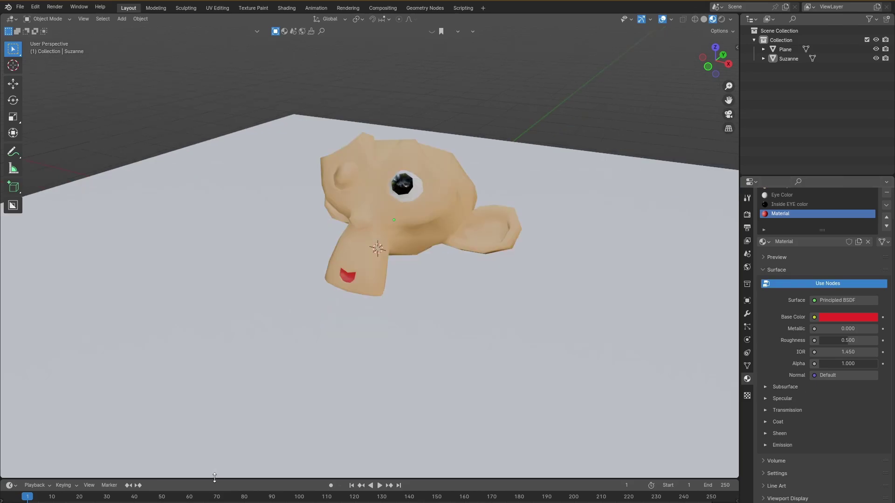
pyautogui.moveTo(215, 477); pyautogui.dragTo(237, 325)
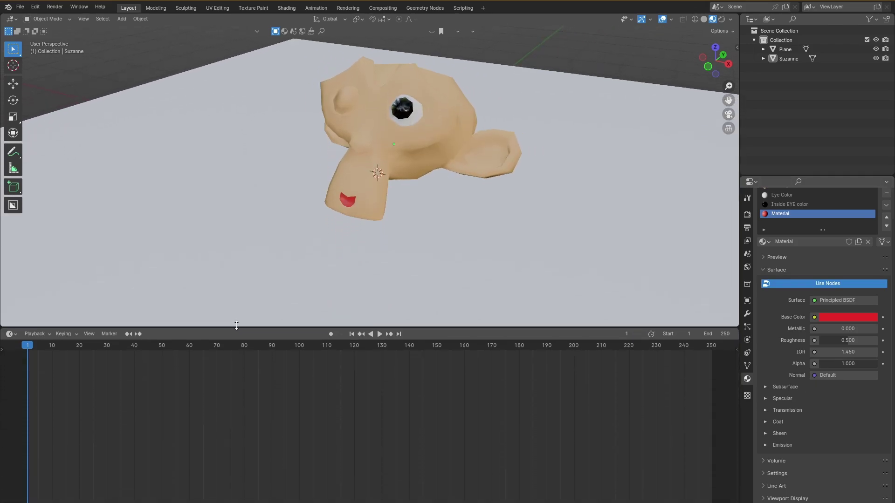
pyautogui.click(10, 334)
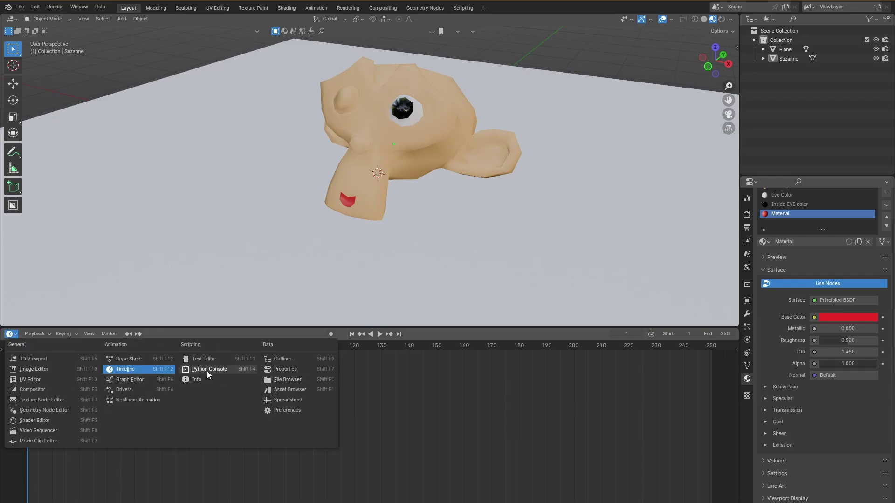
pyautogui.click(50, 419)
pyautogui.press('Home')
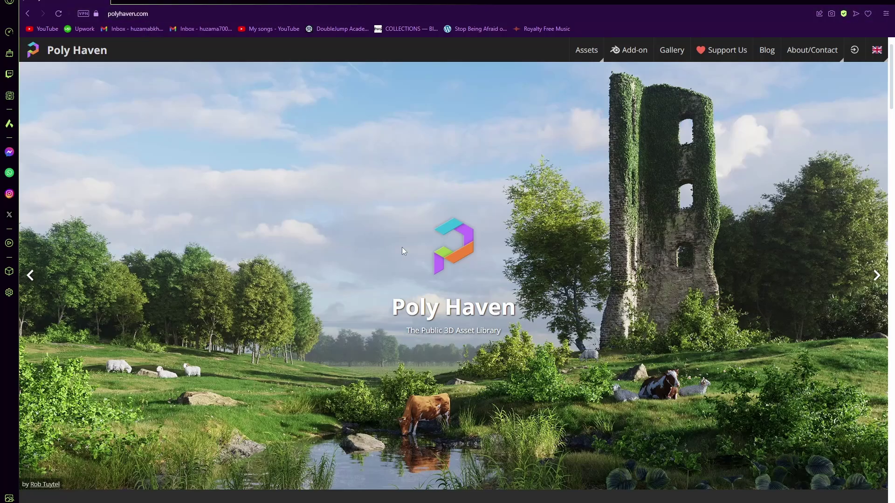
# Switch to the Poly Haven website in the browser, open its Textures library and look through the textures.
pyautogui.scroll(-5, 400, 249)
pyautogui.scroll(1, 398, 209)
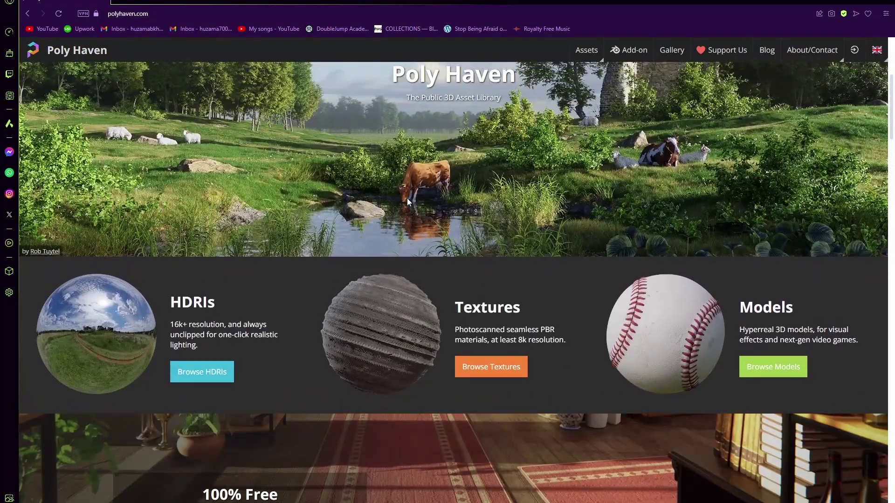
pyautogui.click(496, 370)
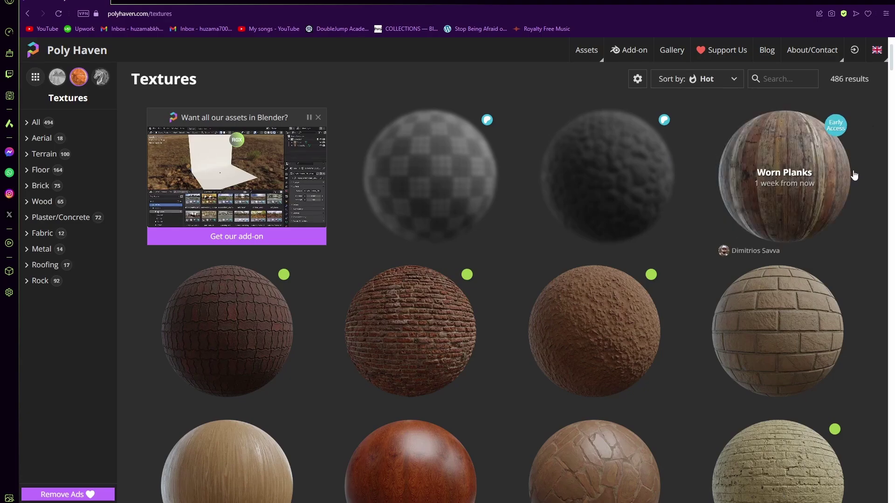
pyautogui.scroll(-2, 853, 175)
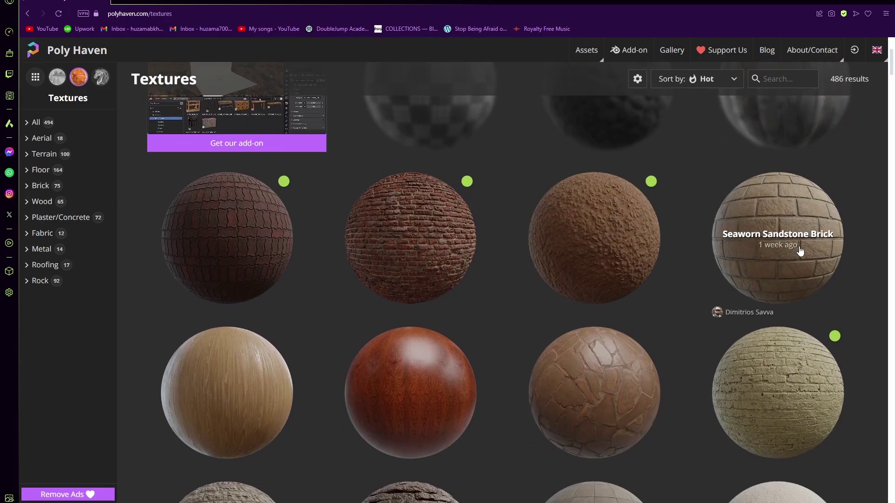
pyautogui.scroll(-3, 800, 250)
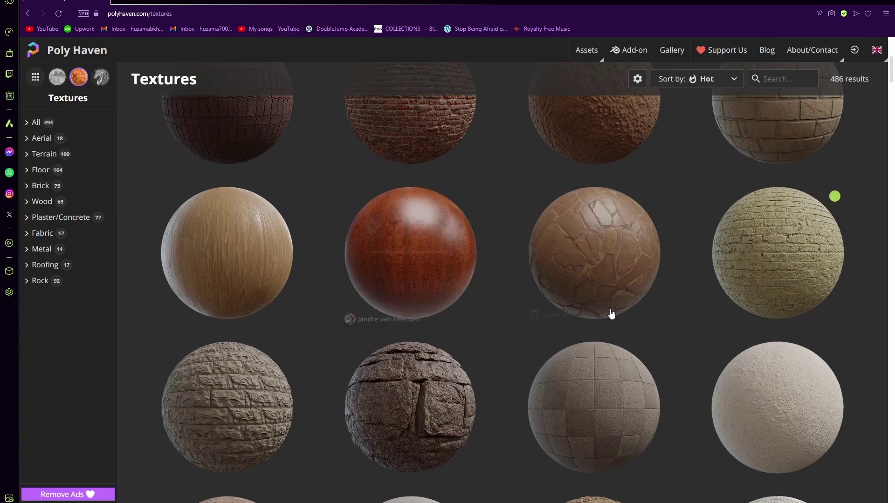
pyautogui.scroll(-1, 653, 335)
pyautogui.scroll(-2, 652, 335)
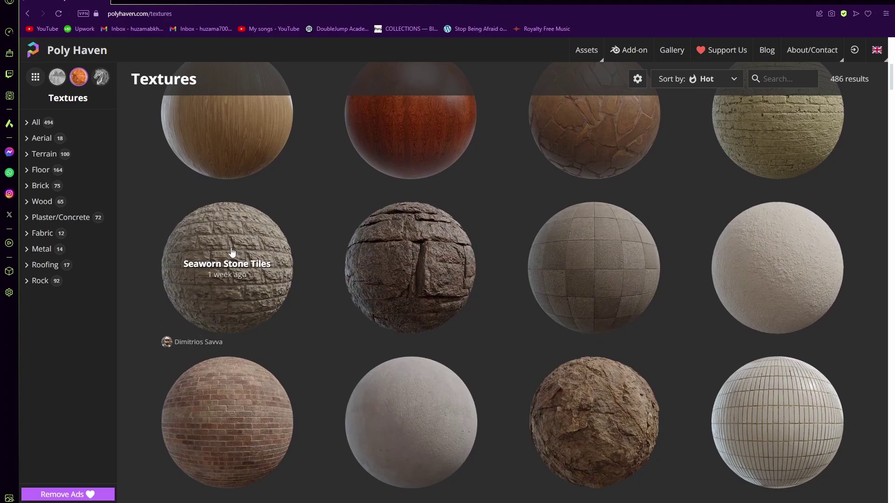
# Filter the textures to the Wood > Floor category and look through the available wood floors.
pyautogui.click(37, 205)
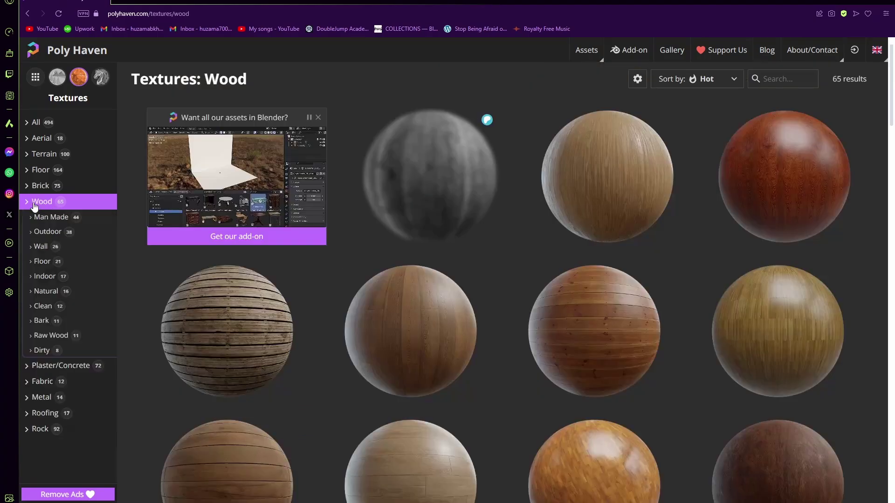
pyautogui.click(75, 262)
pyautogui.scroll(-2, 839, 240)
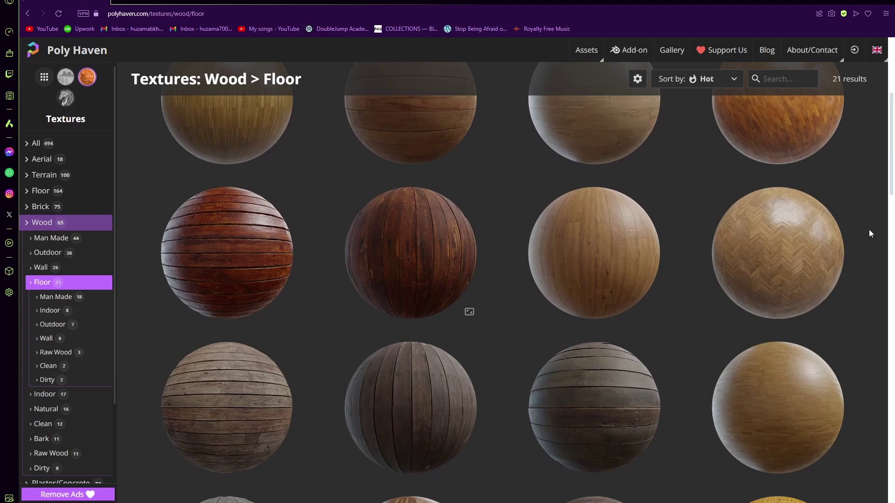
pyautogui.scroll(3, 862, 229)
pyautogui.scroll(-4, 745, 168)
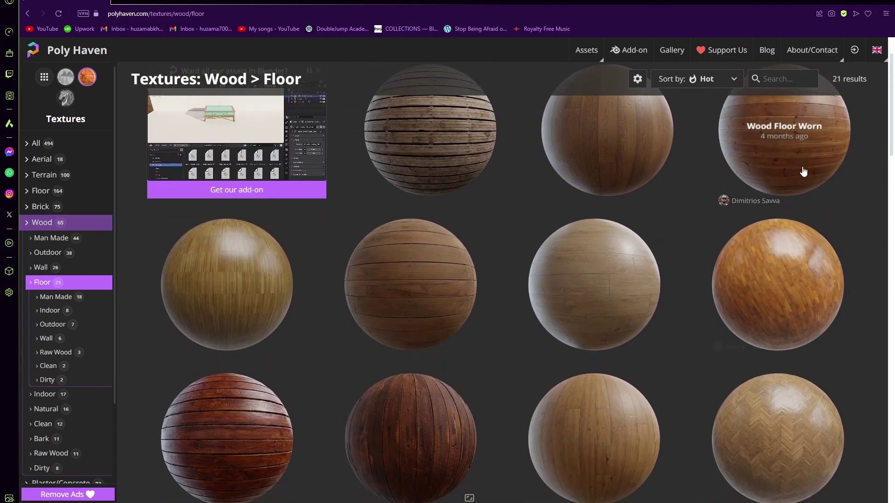
pyautogui.scroll(4, 792, 142)
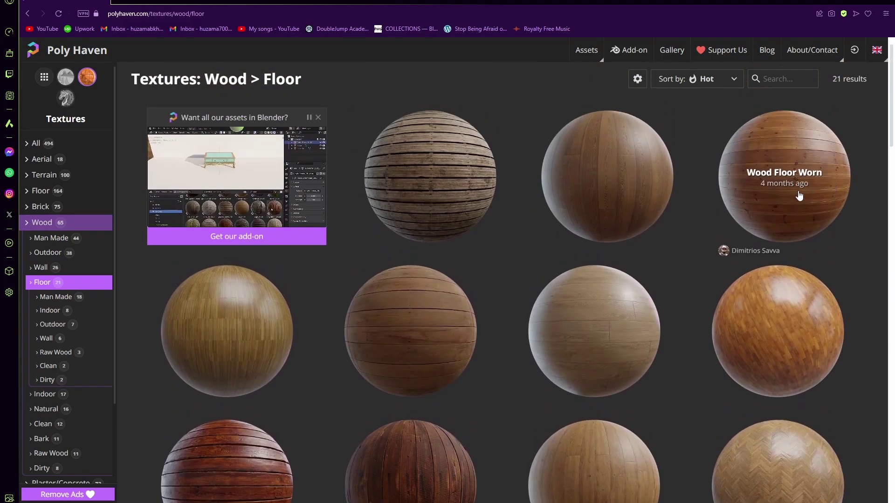
# Open the Wood Floor Worn texture and set its download resolution to 1K.
pyautogui.click(798, 187)
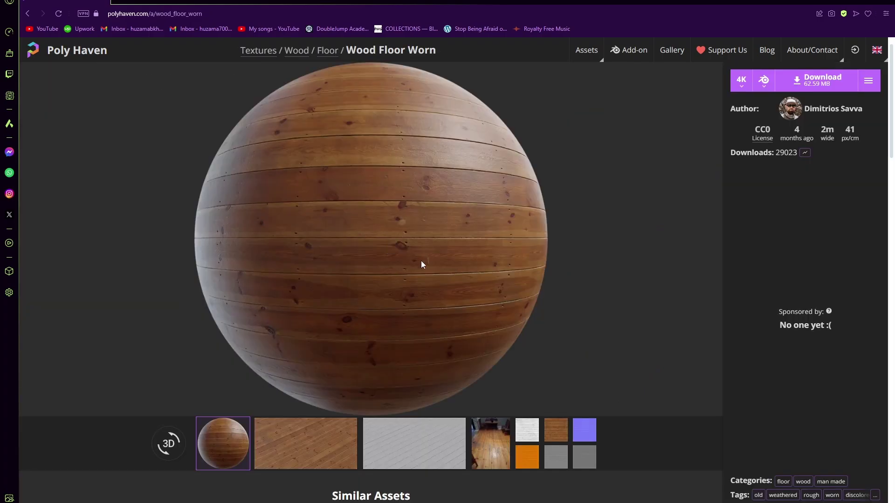
pyautogui.click(741, 80)
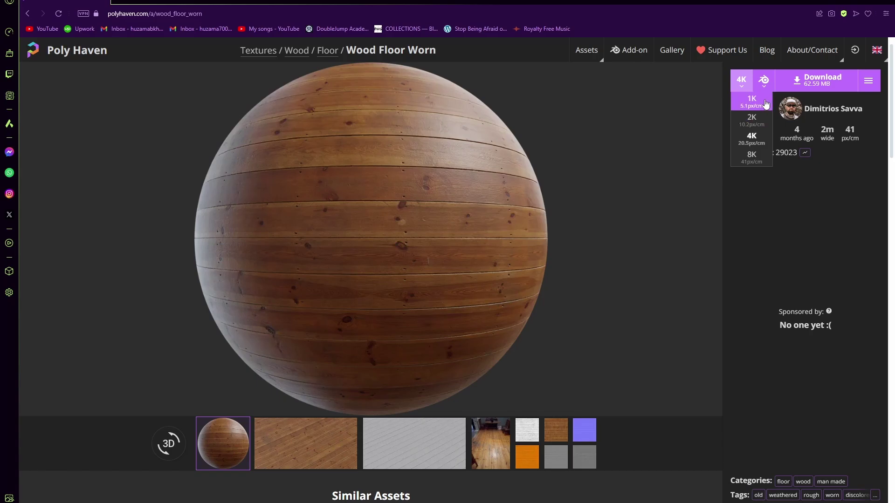
pyautogui.click(766, 104)
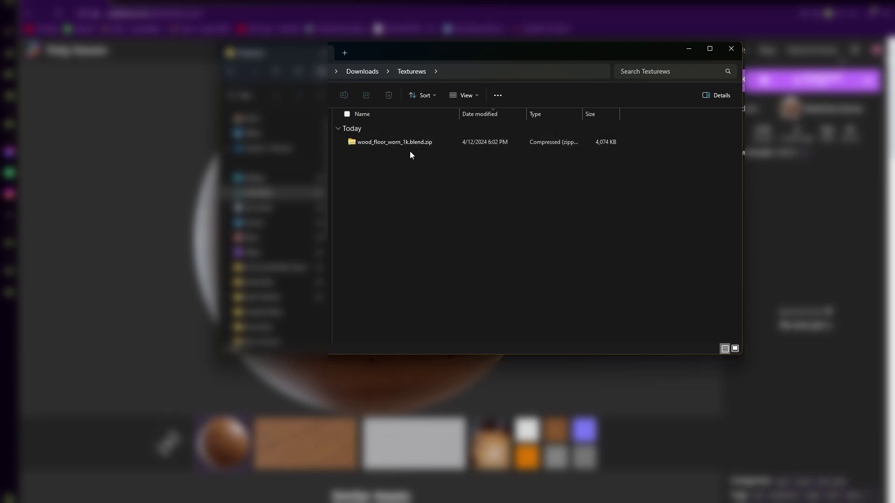
# Extract the downloaded wood_floor_worn_1k.blend.zip into the Texturews folder with WinRAR.
pyautogui.rightClick(382, 146)
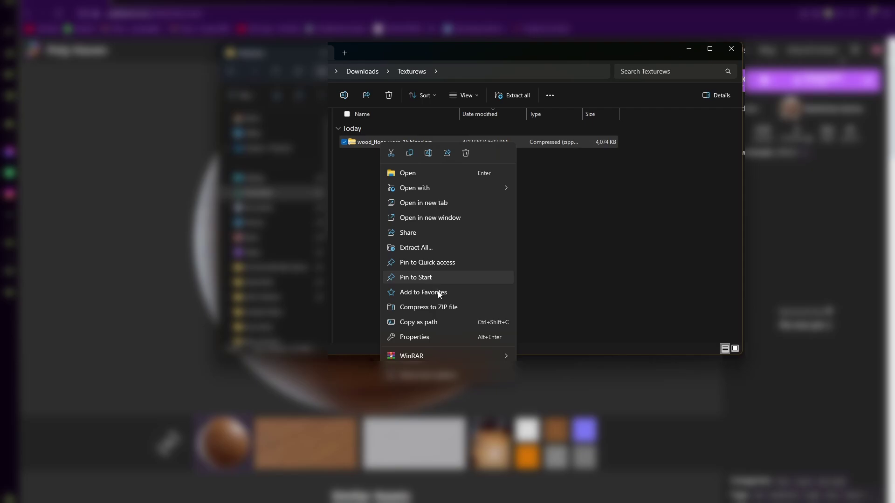
pyautogui.moveTo(420, 356)
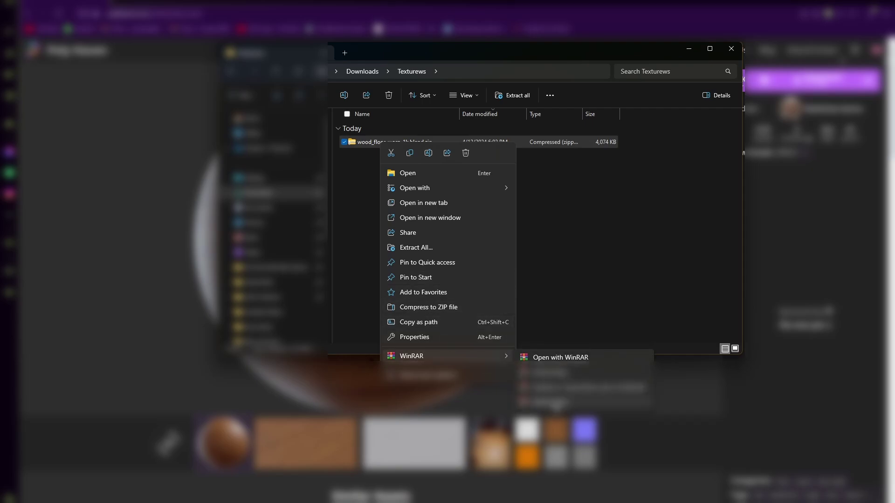
pyautogui.click(555, 402)
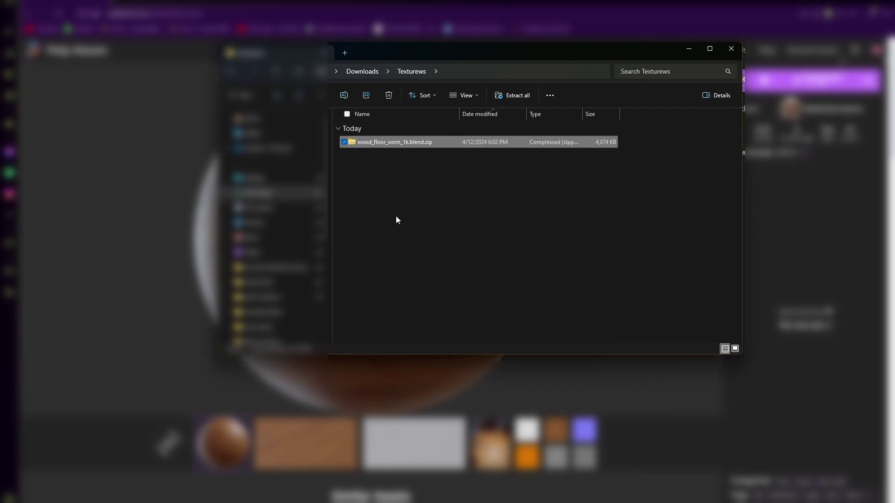
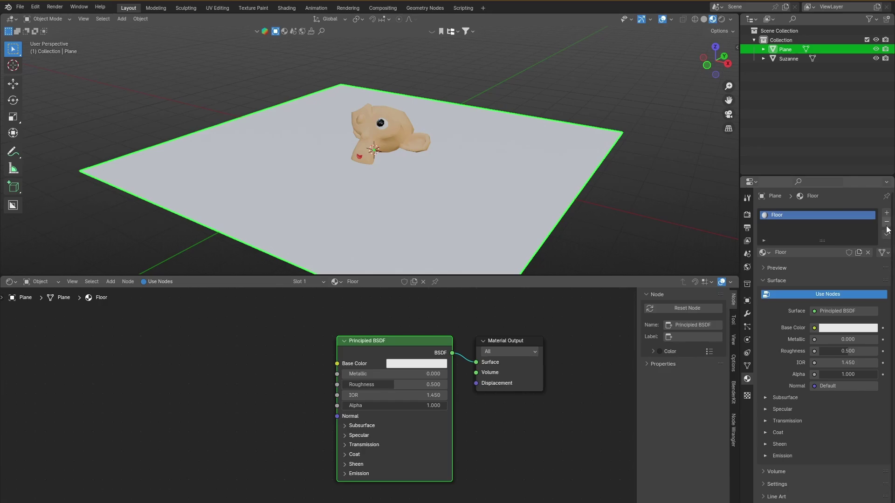
# Remove the Floor material from the plane and add a new material named "Wood Floor".
pyautogui.click(886, 223)
pyautogui.click(830, 250)
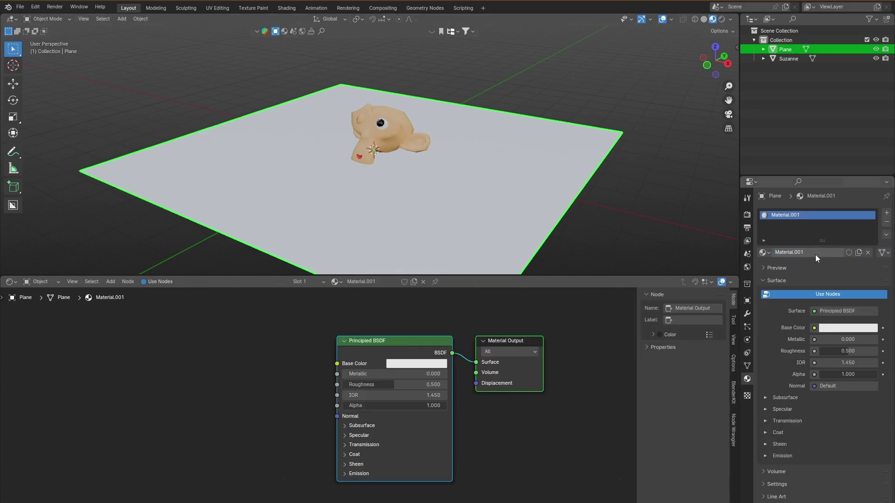
pyautogui.click(804, 252)
pyautogui.write('F')
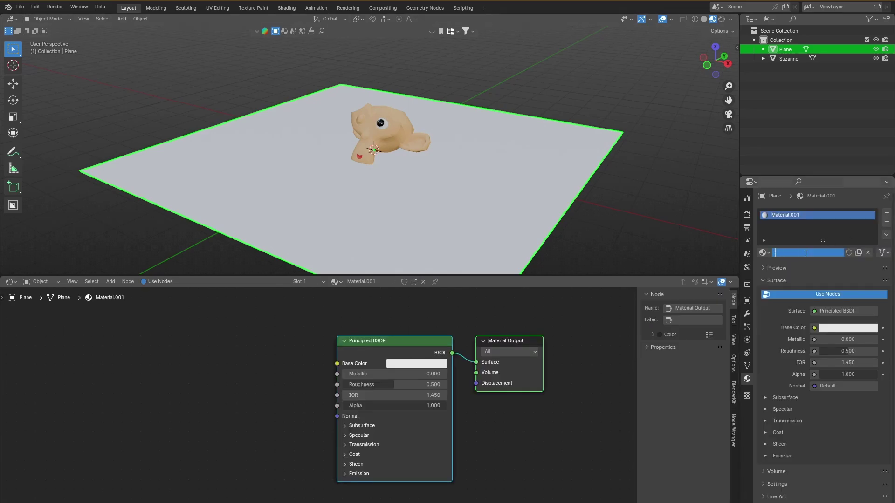
pyautogui.write('ood Floor')
pyautogui.press('Return')
pyautogui.click(326, 343)
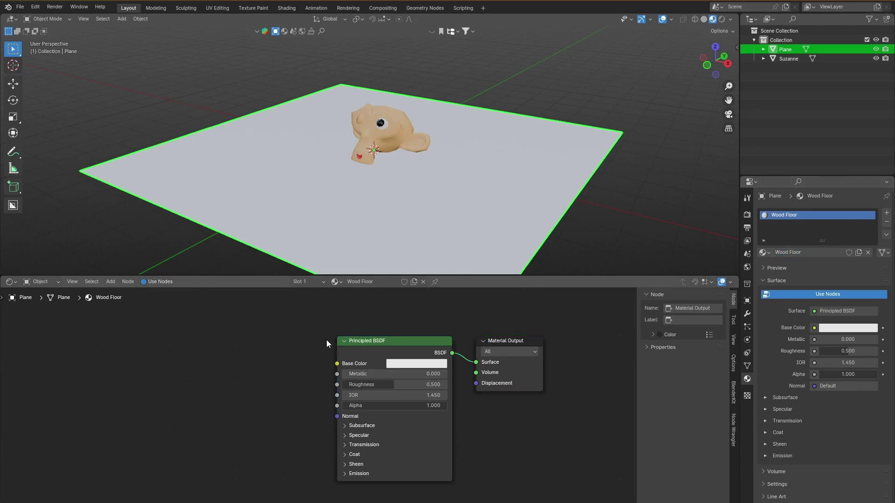
# Enlarge the Shader Editor area, open the Preferences and search the add-ons for "Node Wra".
pyautogui.moveTo(310, 276); pyautogui.dragTo(340, 259)
pyautogui.click(14, 266)
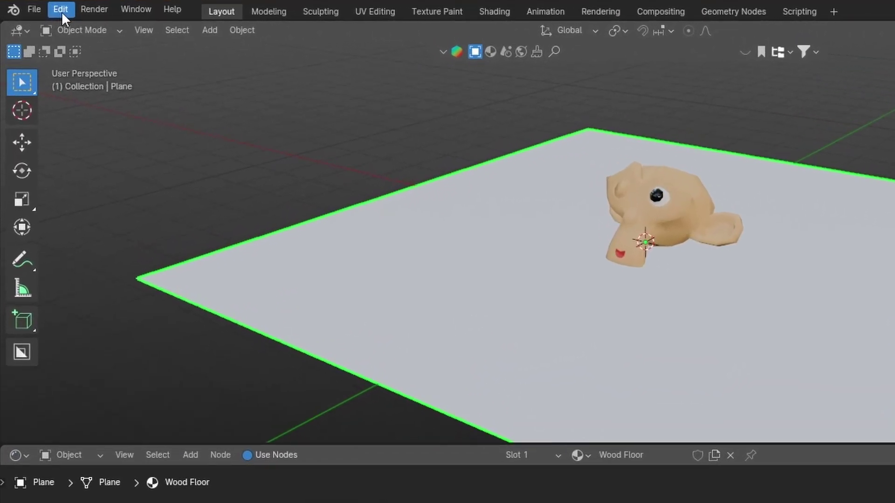
pyautogui.click(35, 7)
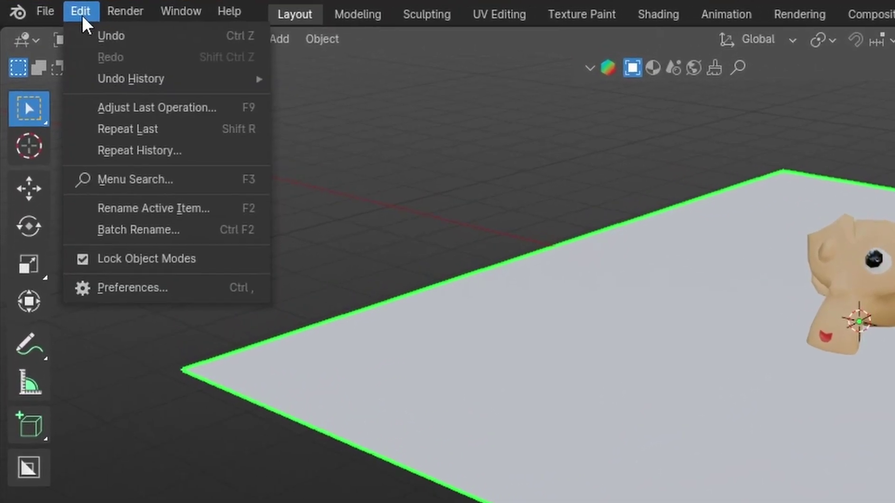
pyautogui.click(136, 288)
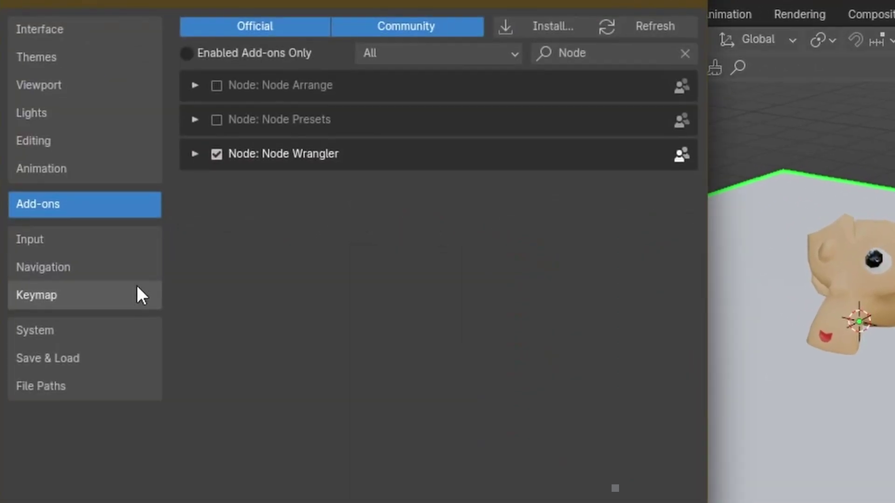
pyautogui.click(684, 53)
pyautogui.click(628, 56)
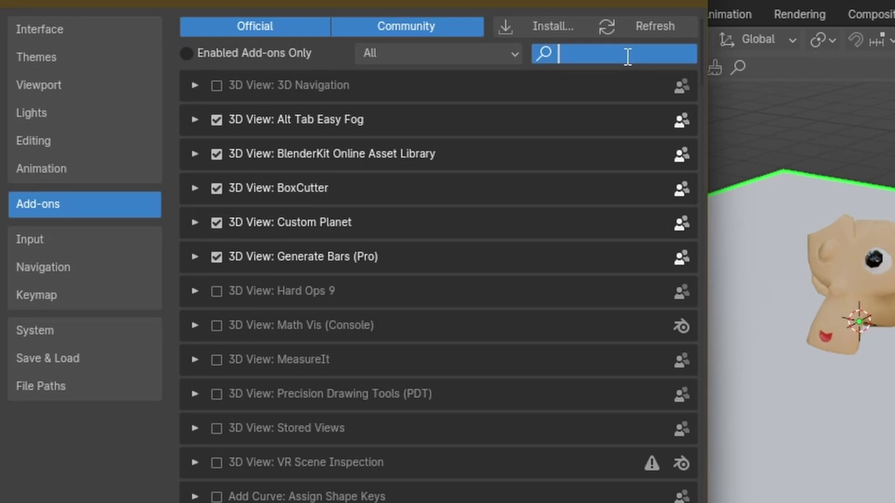
pyautogui.write('Node War')
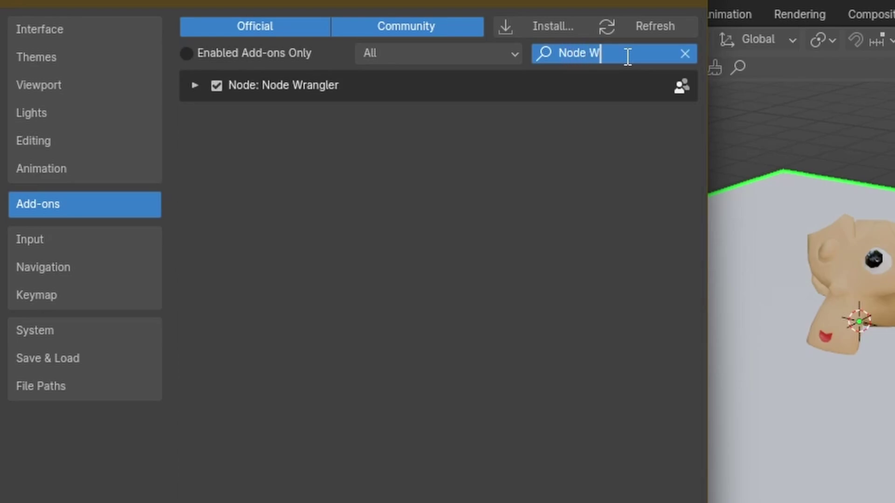
pyautogui.press('BackSpace')
pyautogui.press('BackSpace')
pyautogui.write('ra')
pyautogui.click(390, 151)
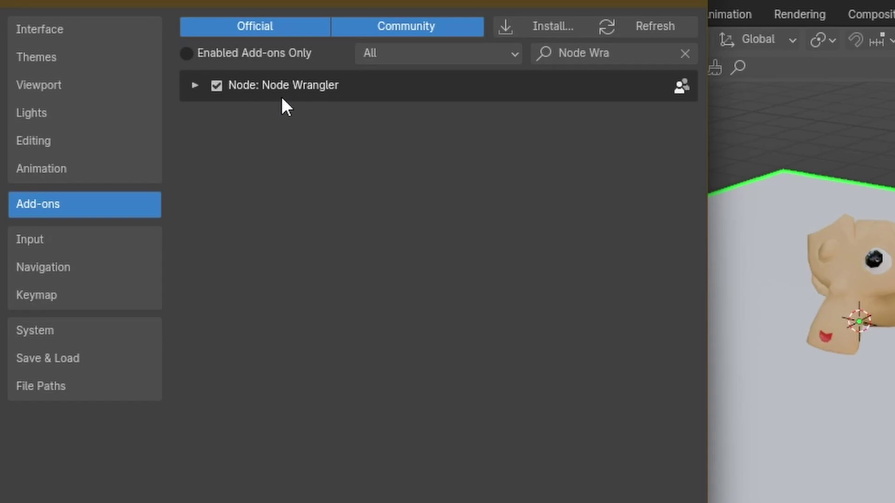
# Make sure the Node Wrangler add-on is enabled and close the Preferences.
pyautogui.click(225, 89)
pyautogui.click(216, 85)
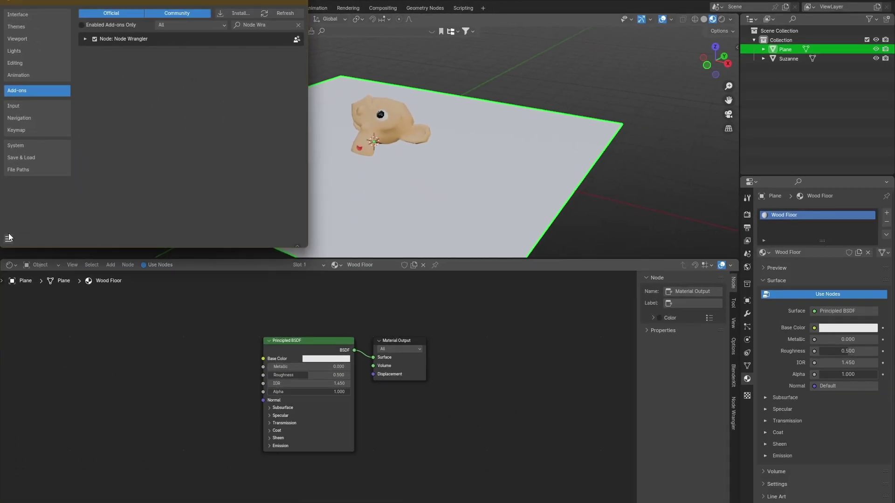
pyautogui.click(9, 237)
pyautogui.click(50, 208)
pyautogui.click(304, 1)
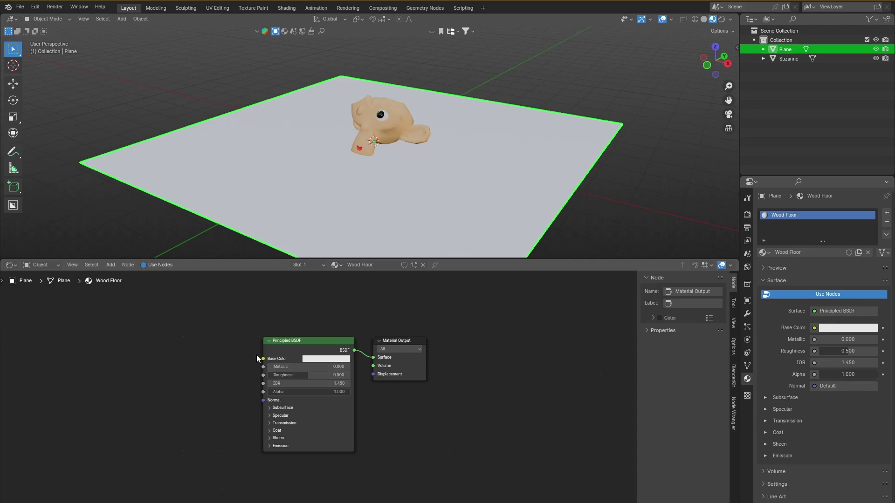
# Move the Principled BSDF node slightly farther away from the Material Output node and keep it selected.
pyautogui.moveTo(240, 355); pyautogui.dragTo(255, 360, button='middle')
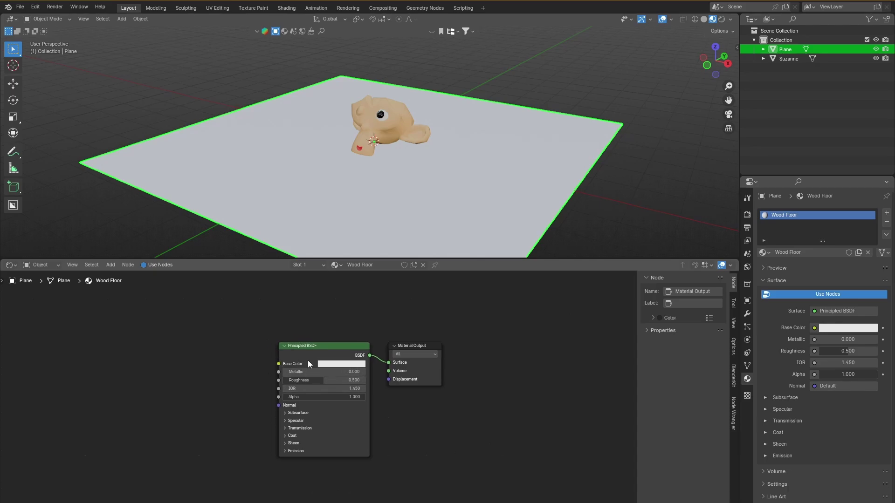
pyautogui.moveTo(319, 359); pyautogui.dragTo(370, 334, button='middle')
pyautogui.scroll(1, 379, 336)
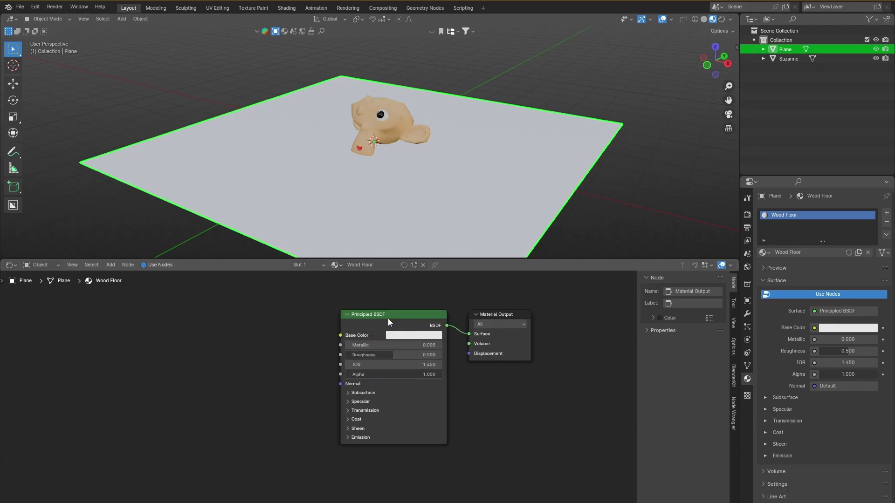
pyautogui.click(388, 318)
pyautogui.moveTo(398, 326); pyautogui.dragTo(373, 330)
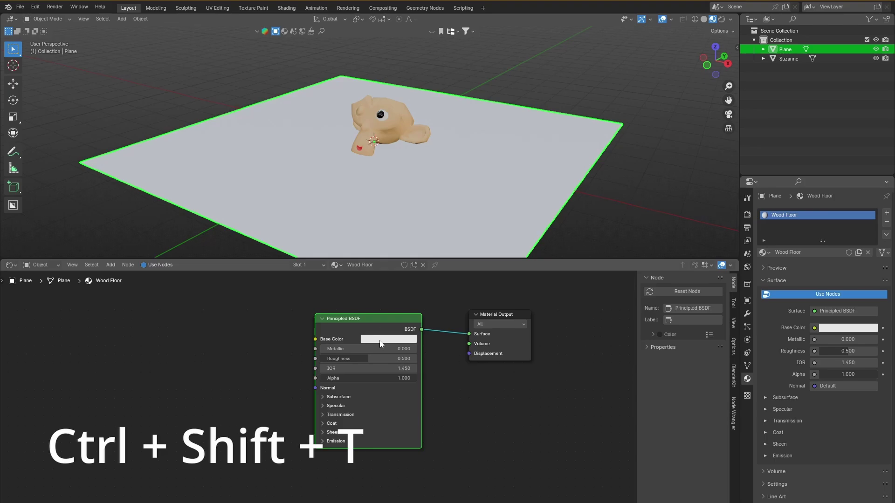
# Run Node Wrangler's Principled Texture Setup with the normal, roughness, diffuse and displacement maps of wood_floor_worn.
pyautogui.hotkey('ctrl', 'shift', 't')
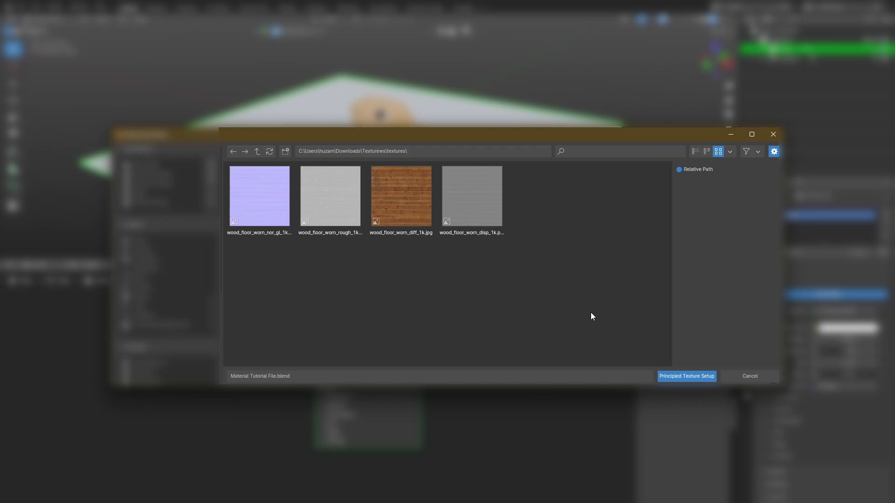
pyautogui.moveTo(620, 301); pyautogui.dragTo(362, 276)
pyautogui.moveTo(651, 296); pyautogui.dragTo(246, 188)
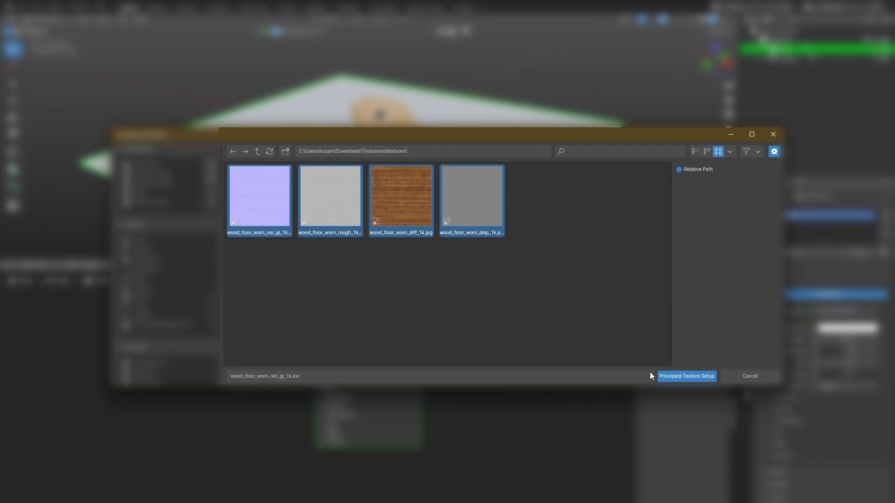
pyautogui.click(688, 380)
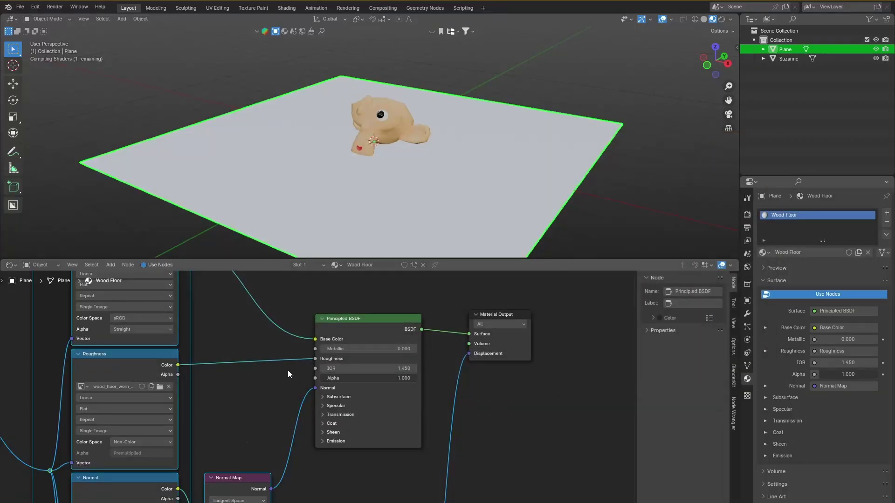
# Enlarge the 3D viewport and examine the wood floor texture on the plane beneath Suzanne.
pyautogui.scroll(-2, 269, 372)
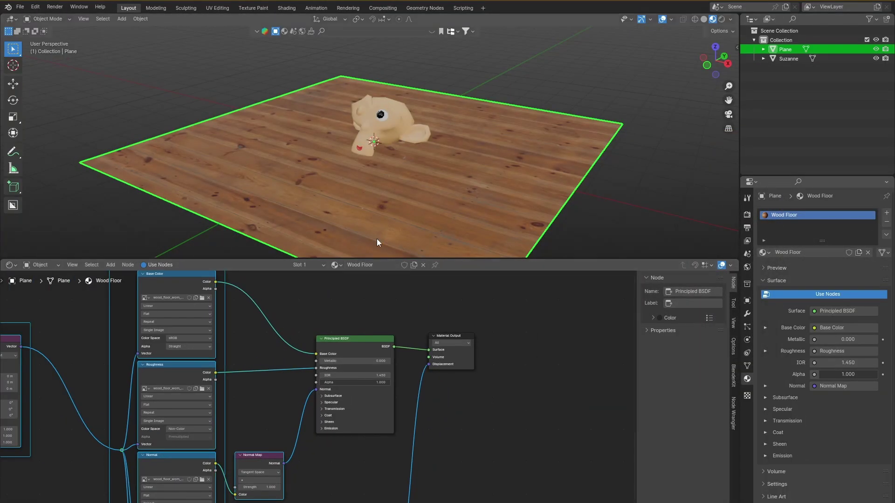
pyautogui.moveTo(377, 239); pyautogui.dragTo(465, 224, button='middle')
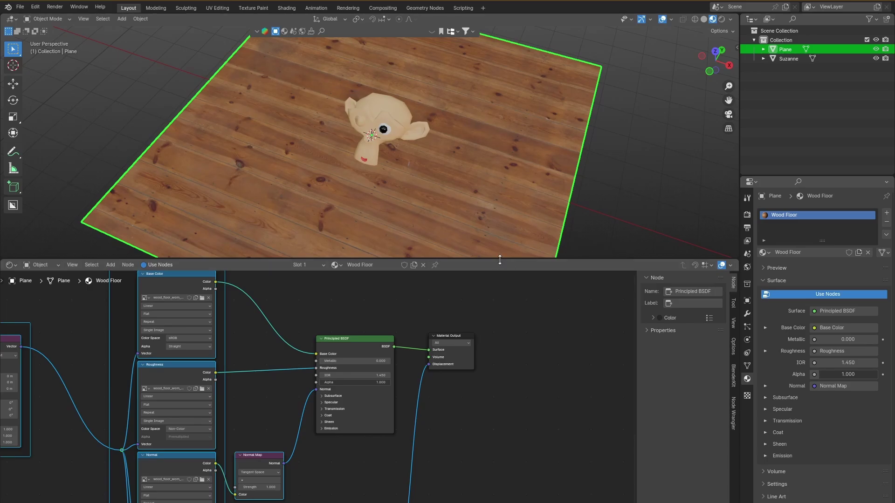
pyautogui.moveTo(499, 259); pyautogui.dragTo(499, 362)
pyautogui.moveTo(485, 298); pyautogui.dragTo(577, 154, button='middle')
pyautogui.scroll(2, 472, 264)
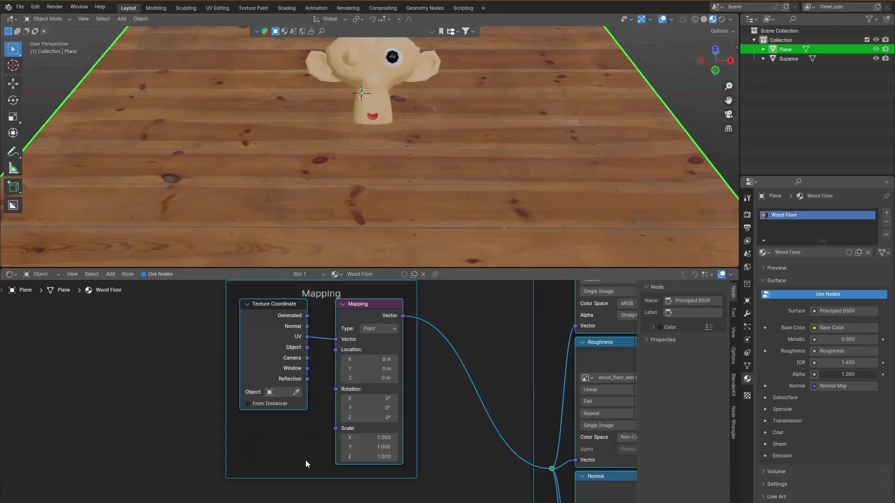
# Add a Value node below the Texture Coordinate node and connect it to the Mapping node's Scale.
pyautogui.hotkey('shift', 'a')
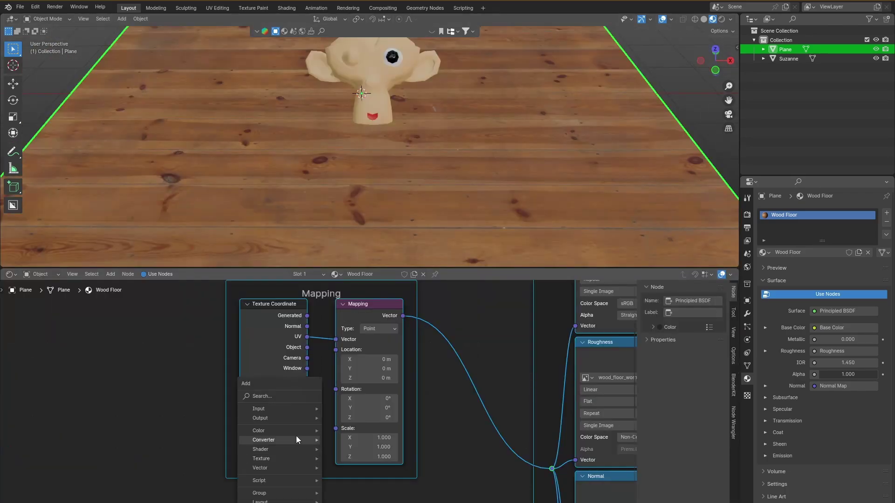
pyautogui.click(270, 396)
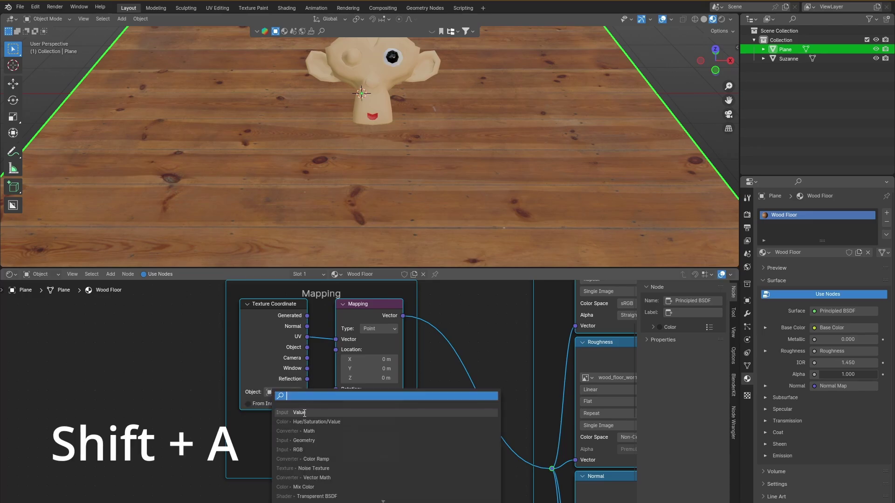
pyautogui.write('value')
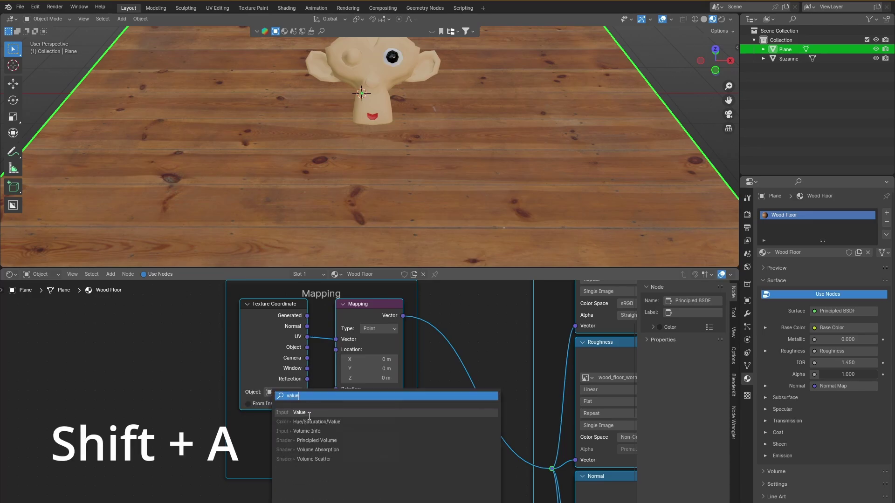
pyautogui.click(309, 413)
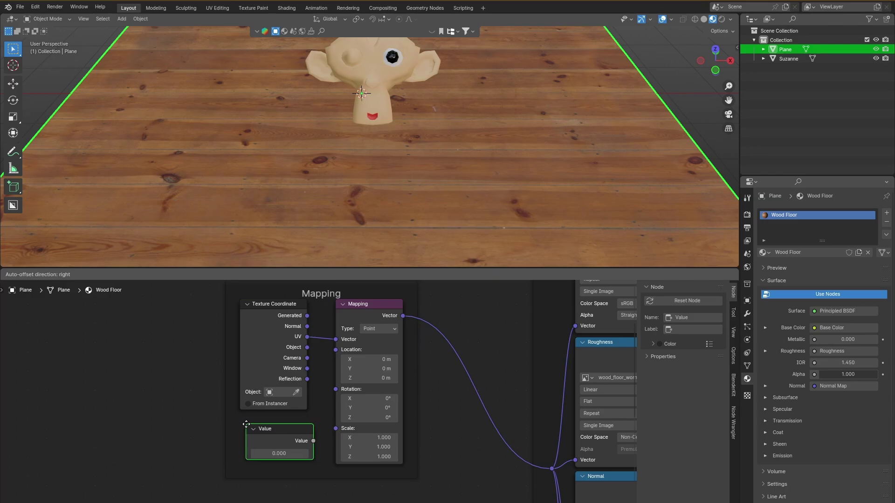
pyautogui.click(251, 430)
pyautogui.moveTo(314, 443); pyautogui.dragTo(340, 437)
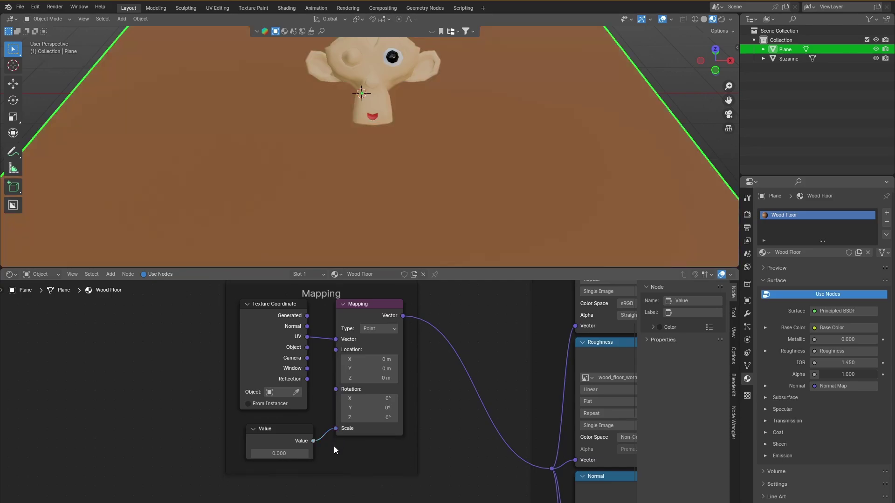
# Raise the Value node to about 3.6 to scale the wood texture and view the floor in an enlarged viewport.
pyautogui.moveTo(280, 453); pyautogui.dragTo(307, 453)
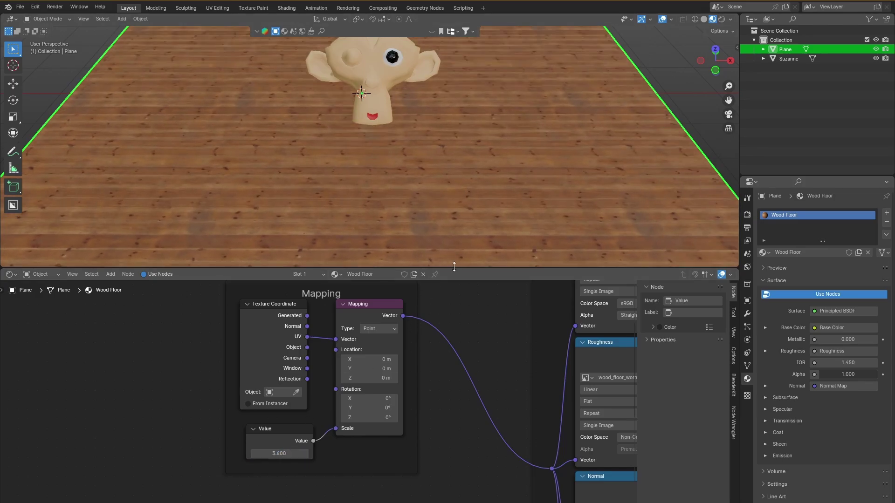
pyautogui.moveTo(454, 267); pyautogui.dragTo(455, 368)
pyautogui.moveTo(280, 501)
pyautogui.mouseDown()
pyautogui.moveTo(298, 501)
pyautogui.moveTo(275, 501)
pyautogui.mouseUp()
pyautogui.moveTo(525, 294); pyautogui.dragTo(472, 298, button='middle')
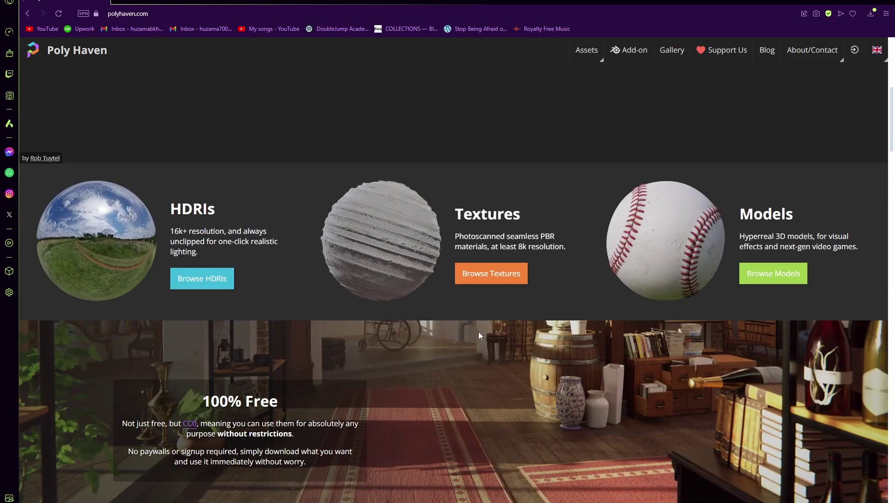
# Switch to the Poly Haven website in the browser and open its Textures library.
pyautogui.click(489, 274)
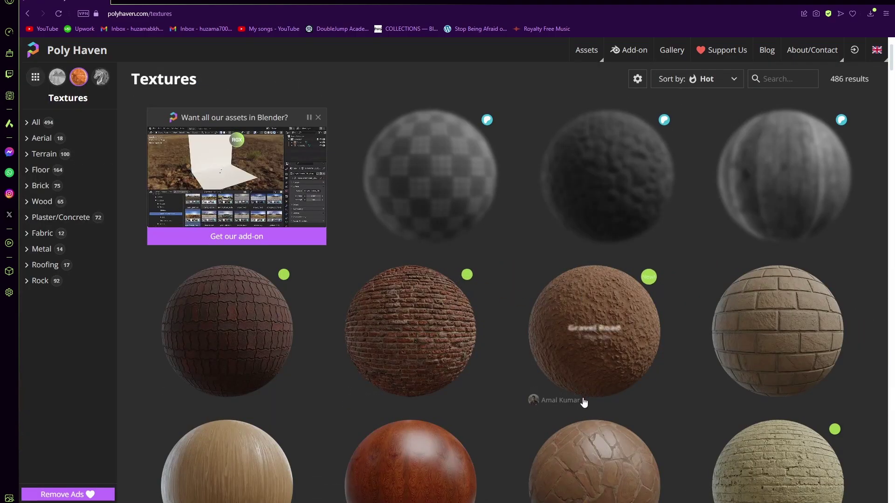
# Browse the Poly Haven texture thumbnails, switching between the browser and the wood floor scene, and finish in Blender.
pyautogui.scroll(-9, 533, 369)
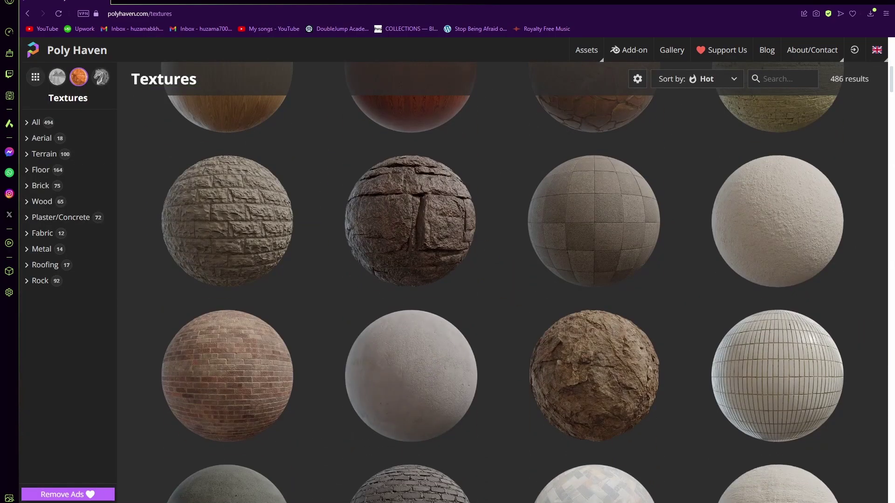
pyautogui.moveTo(531, 502)
pyautogui.click(531, 480)
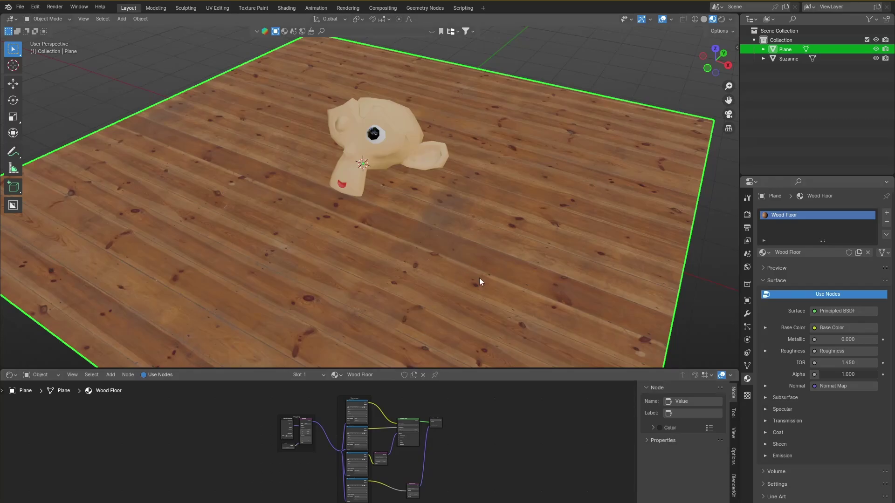
pyautogui.scroll(-5, 479, 280)
pyautogui.moveTo(466, 502)
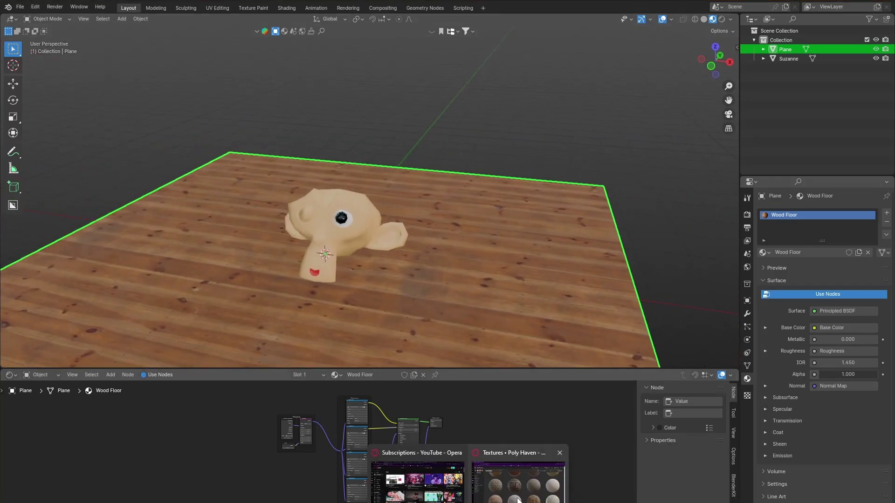
pyautogui.click(517, 480)
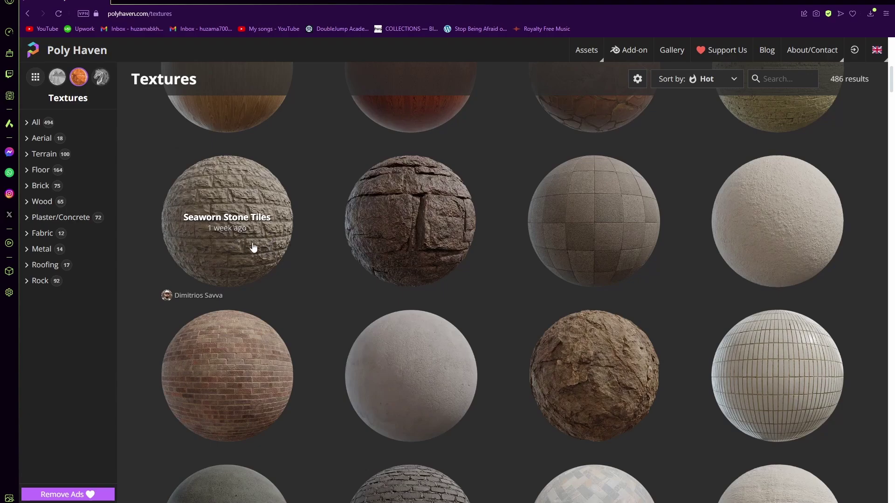
pyautogui.moveTo(534, 502)
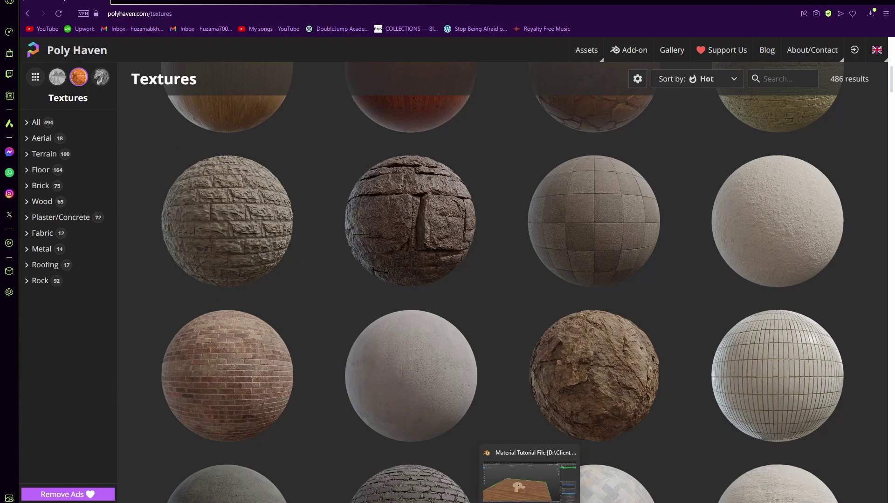
pyautogui.click(534, 480)
# Examine the wood floor, select Suzanne, and review its Monkey Skin, Eye Color and Material slots.
pyautogui.moveTo(439, 274); pyautogui.dragTo(472, 256, button='middle')
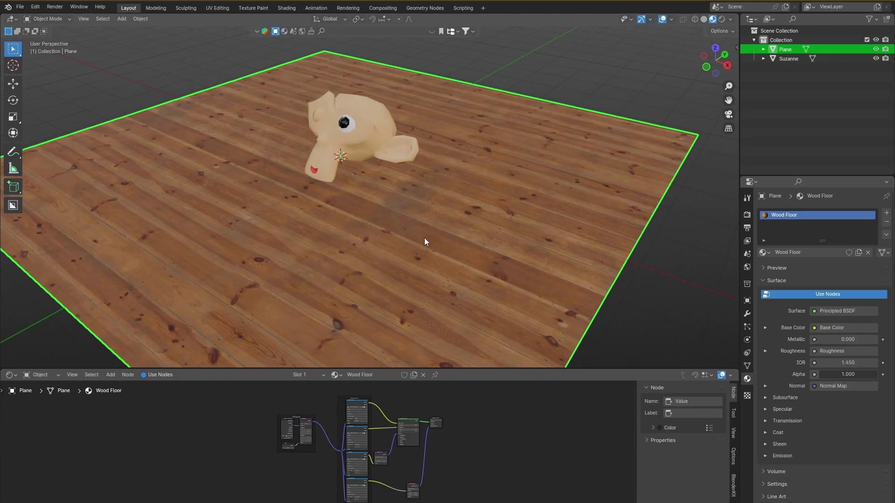
pyautogui.scroll(-4, 504, 336)
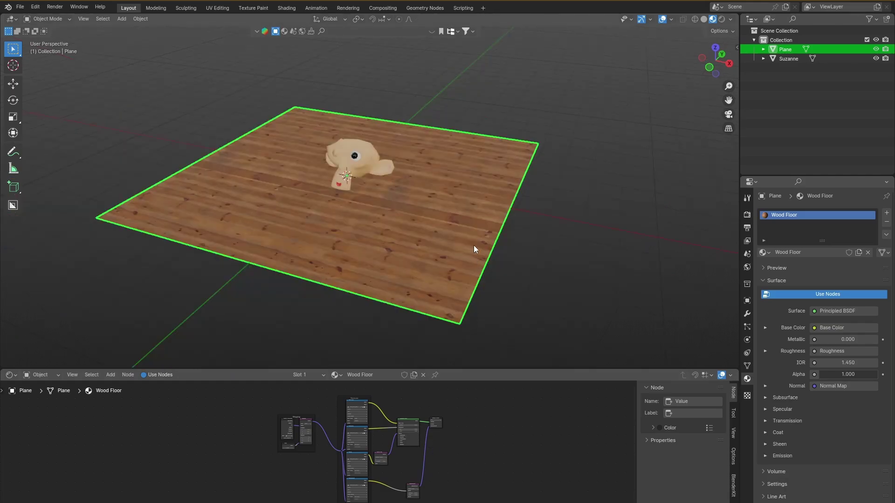
pyautogui.scroll(4, 436, 229)
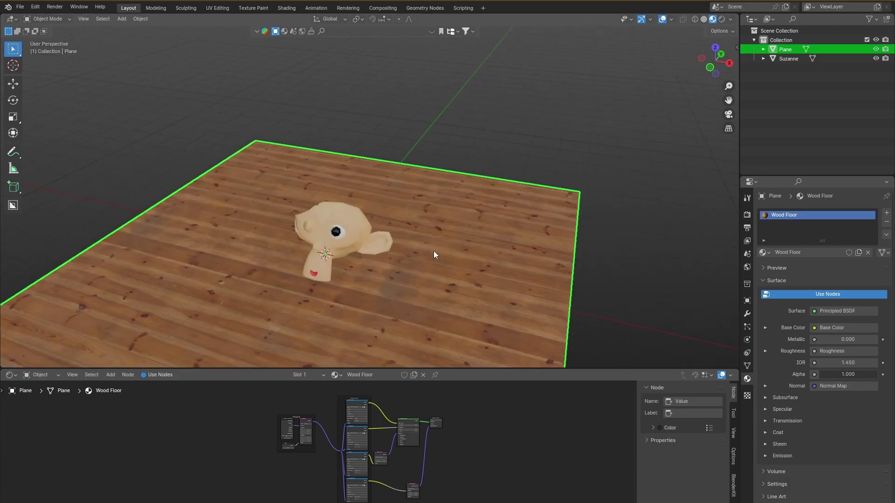
pyautogui.scroll(2, 466, 224)
pyautogui.moveTo(465, 203); pyautogui.dragTo(440, 211, button='middle')
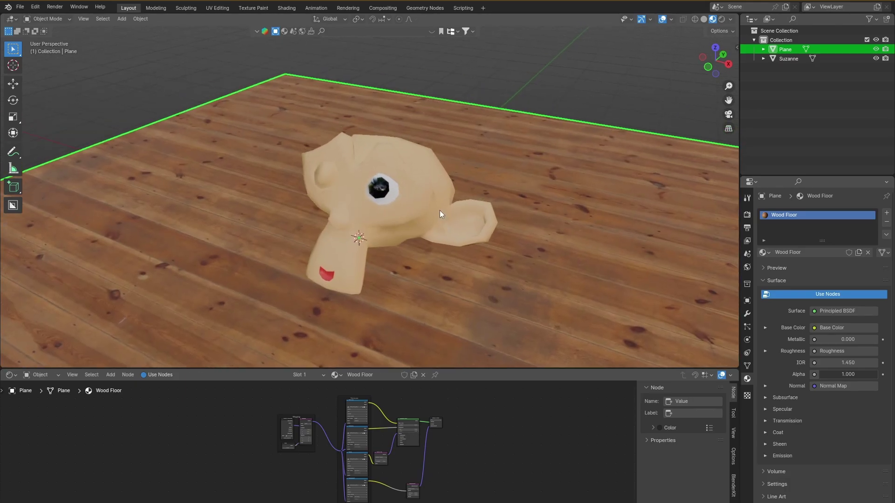
pyautogui.click(439, 211)
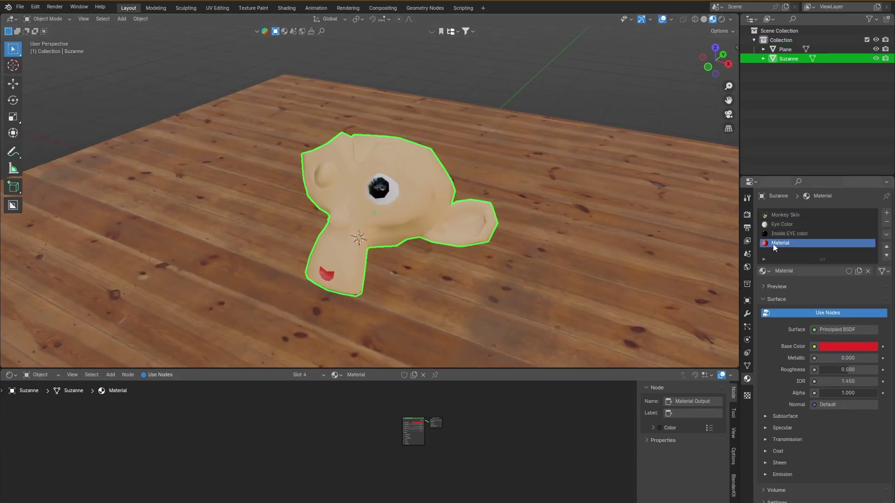
pyautogui.click(796, 215)
pyautogui.click(794, 224)
pyautogui.click(791, 243)
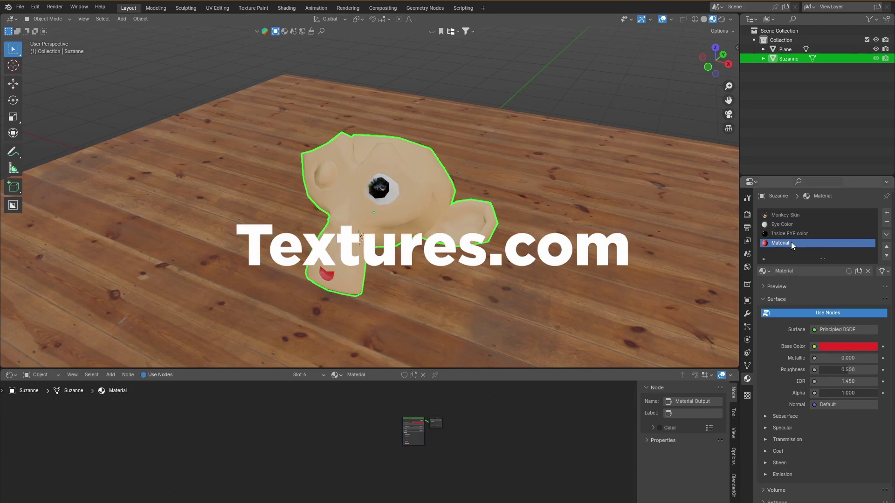
# Select the wood floor plane and view it together with Suzanne.
pyautogui.click(568, 232)
pyautogui.scroll(-6, 559, 223)
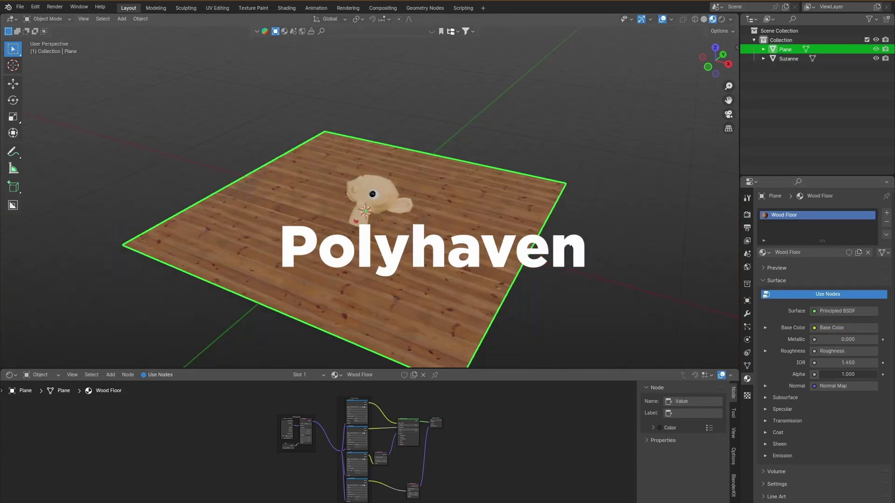
pyautogui.scroll(5, 551, 216)
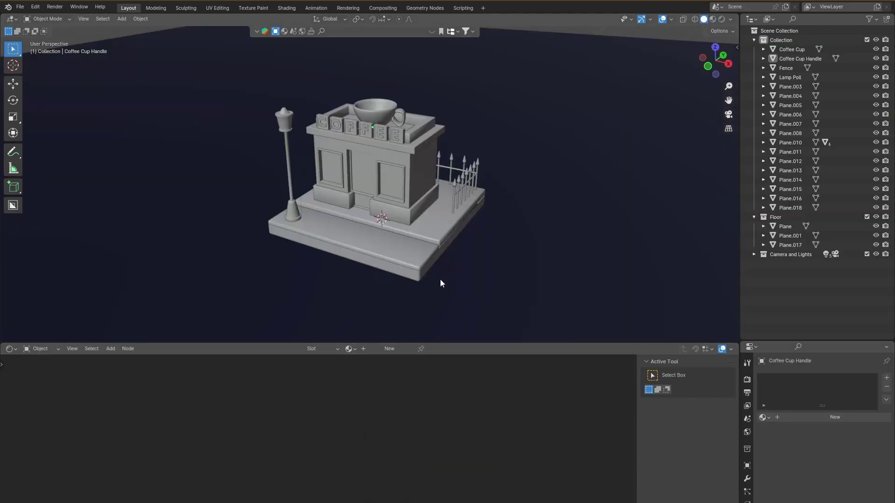
# Enlarge the Shader Editor area slightly beneath the coffee shop model and view the model from a new angle.
pyautogui.moveTo(440, 280); pyautogui.dragTo(448, 350, button='middle')
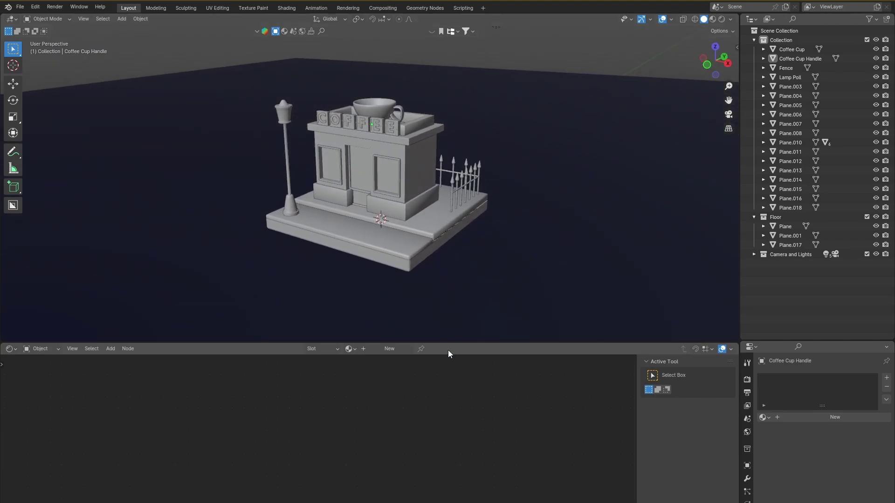
pyautogui.moveTo(460, 345); pyautogui.dragTo(481, 336)
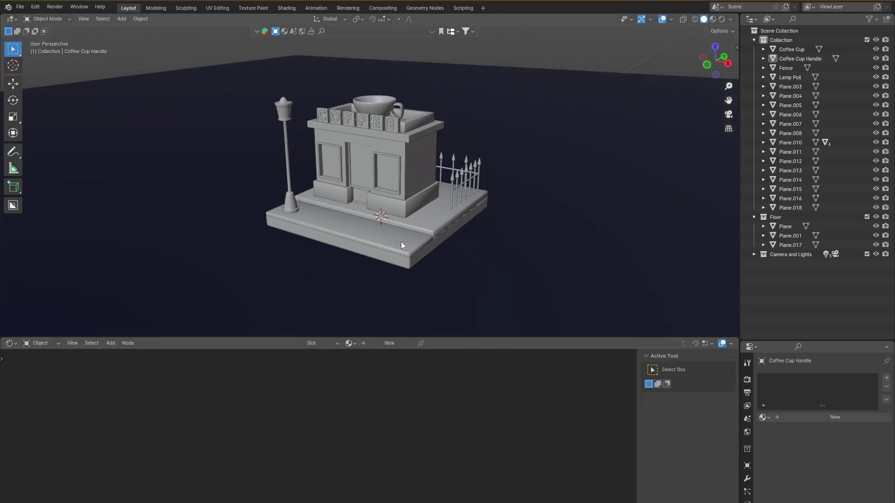
pyautogui.moveTo(401, 242); pyautogui.dragTo(457, 225, button='middle')
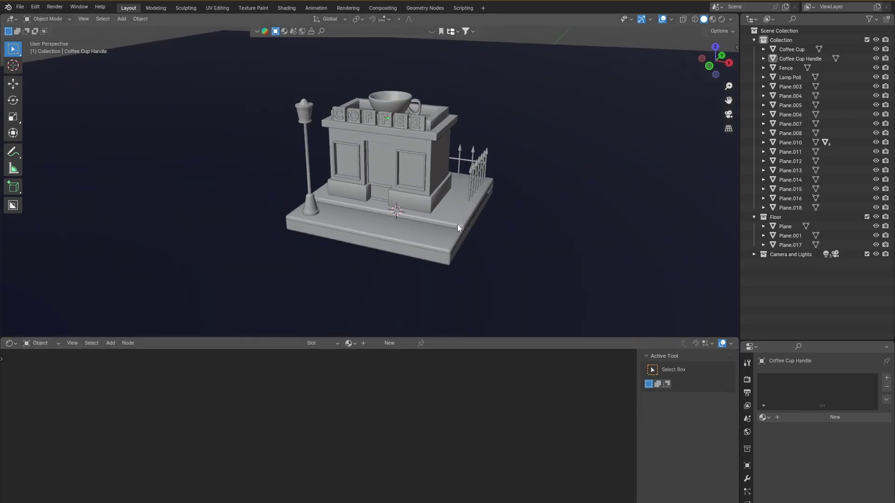
# Inspect the coffee shop in Wireframe and Material Preview shading, return to Solid shading, and view the shop front up close.
pyautogui.click(695, 19)
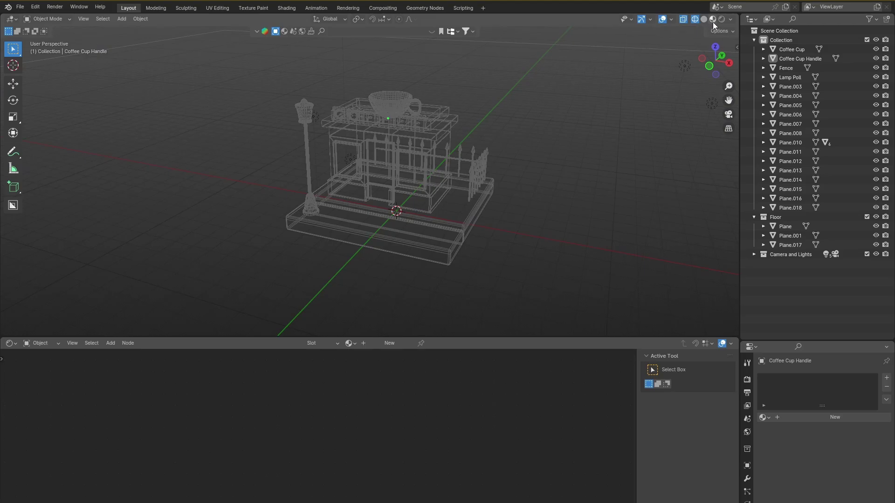
pyautogui.click(712, 22)
pyautogui.moveTo(541, 158)
pyautogui.mouseDown(button='middle')
pyautogui.moveTo(505, 151)
pyautogui.moveTo(511, 170)
pyautogui.moveTo(580, 164)
pyautogui.moveTo(492, 178)
pyautogui.moveTo(469, 171)
pyautogui.moveTo(471, 155)
pyautogui.moveTo(475, 164)
pyautogui.moveTo(506, 152)
pyautogui.moveTo(491, 157)
pyautogui.moveTo(706, 157)
pyautogui.moveTo(25, 156)
pyautogui.moveTo(144, 158)
pyautogui.moveTo(171, 182)
pyautogui.moveTo(294, 191)
pyautogui.moveTo(259, 180)
pyautogui.mouseUp(button='middle')
pyautogui.scroll(5, 462, 161)
pyautogui.scroll(-4, 581, 166)
pyautogui.click(704, 19)
pyautogui.scroll(4, 259, 180)
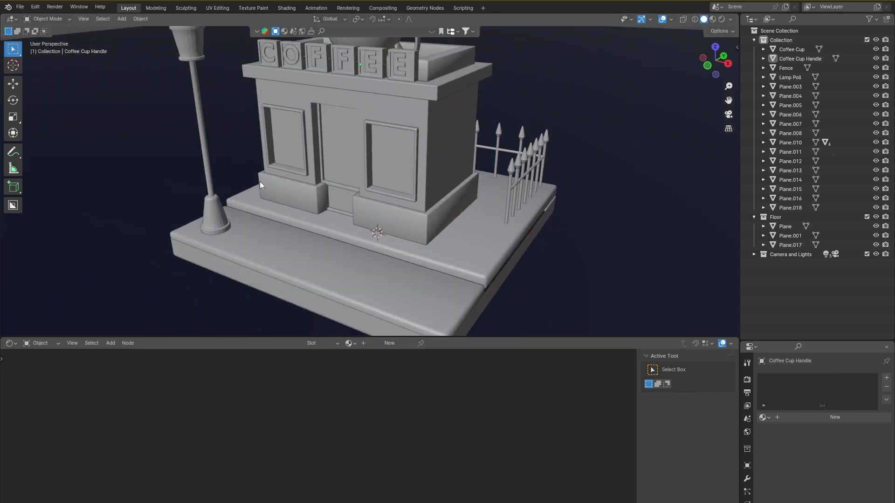